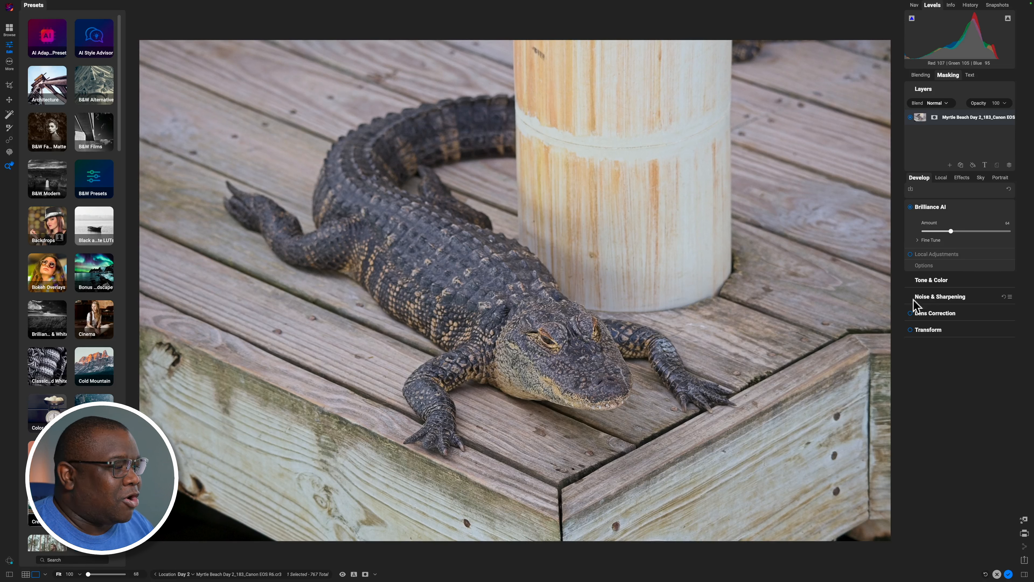
Open the Tone & Color adjustments and turn off Brilliance AI for the alligator photo
left_click(925, 279)
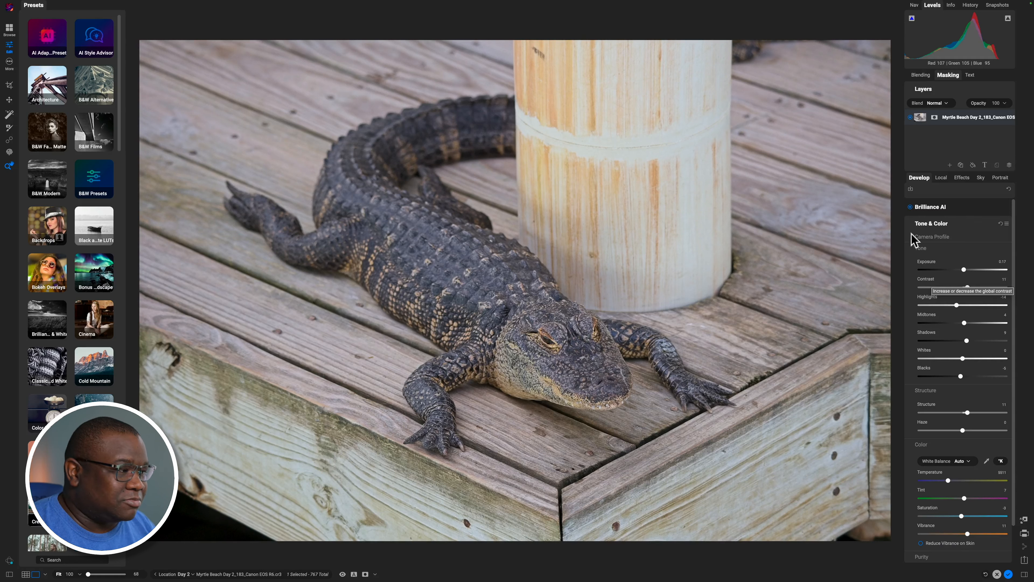
left_click(910, 207)
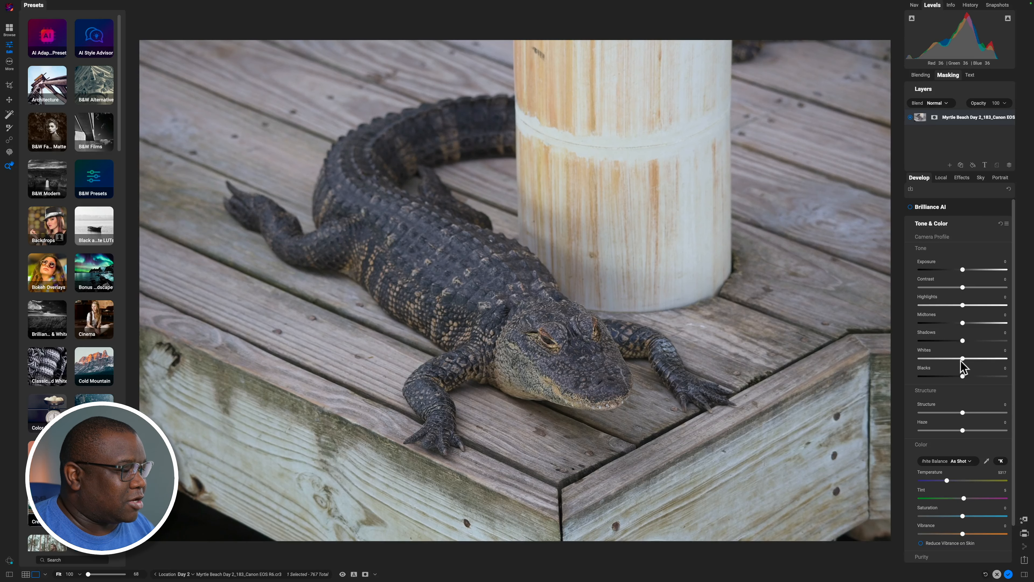
Adjust the tone with Whites about 29, Shadows -11, Midtones about 8, Contrast about 28 and Exposure 0.5
left_click_drag(964, 359, 975, 358)
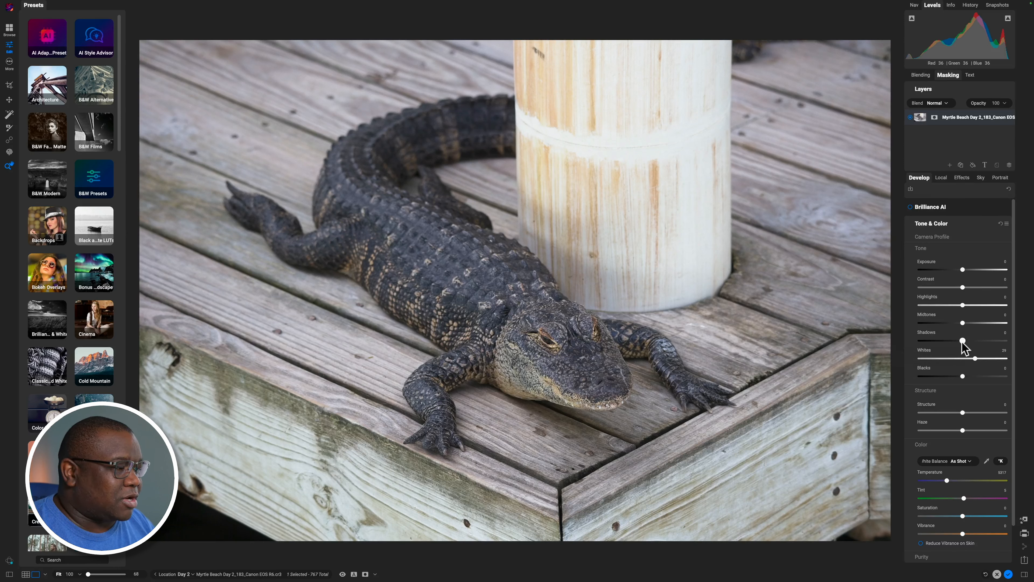
left_click_drag(962, 340, 966, 322)
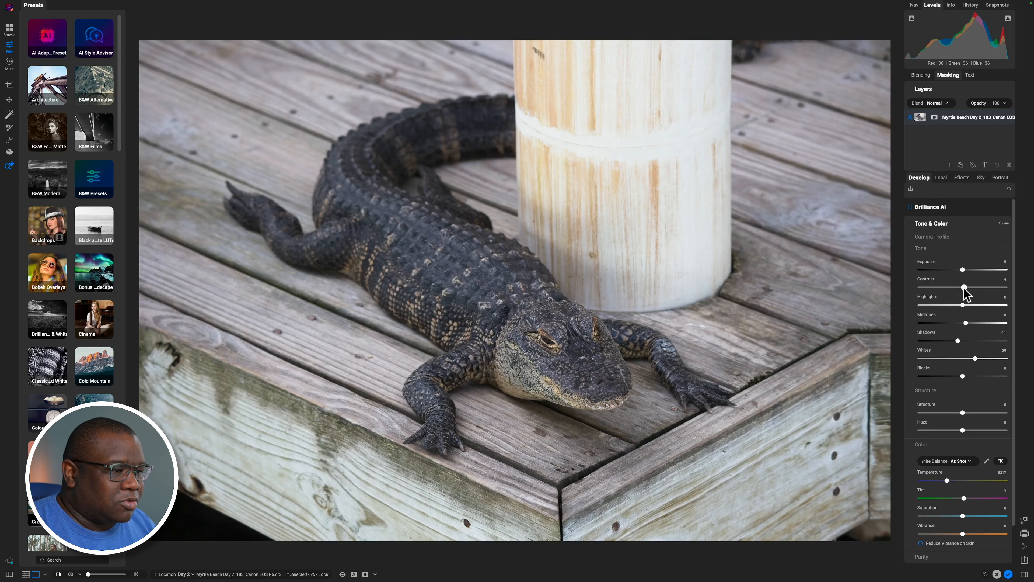
left_click_drag(965, 287, 969, 288)
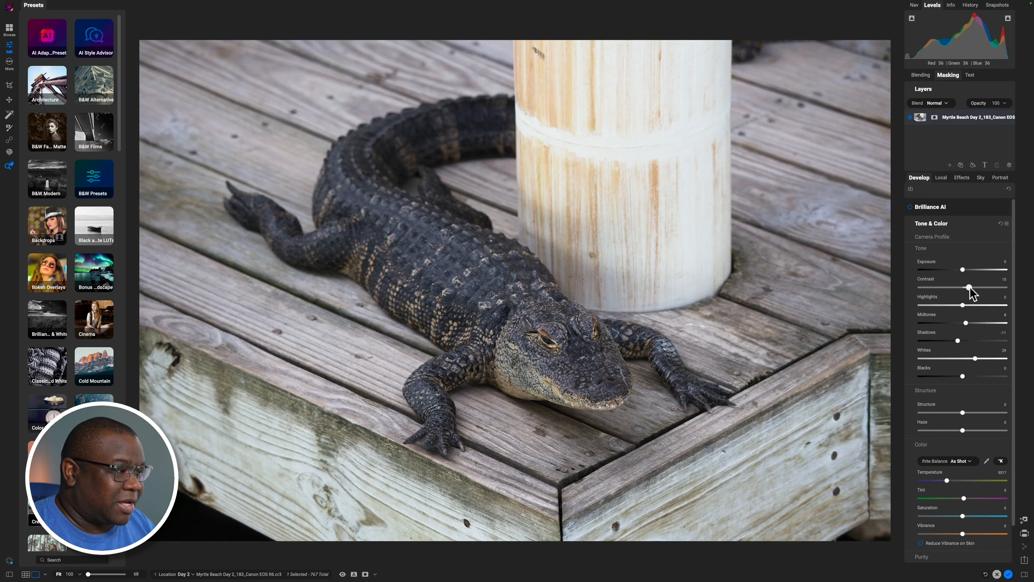
mouse_move(970, 288)
left_mouse_down()
mouse_move(1003, 289)
mouse_move(901, 292)
mouse_move(964, 285)
left_mouse_up()
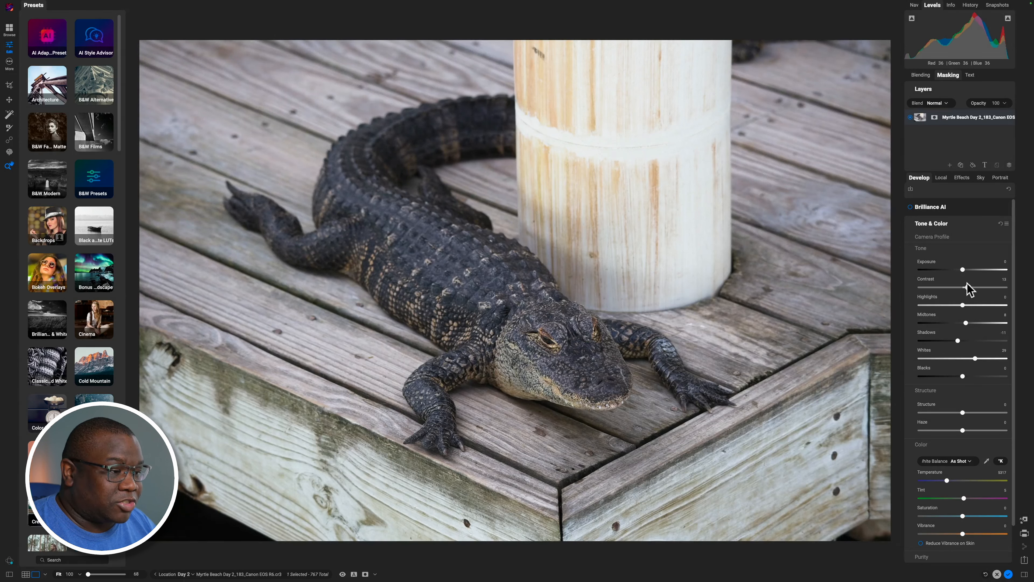
left_click_drag(968, 284, 974, 285)
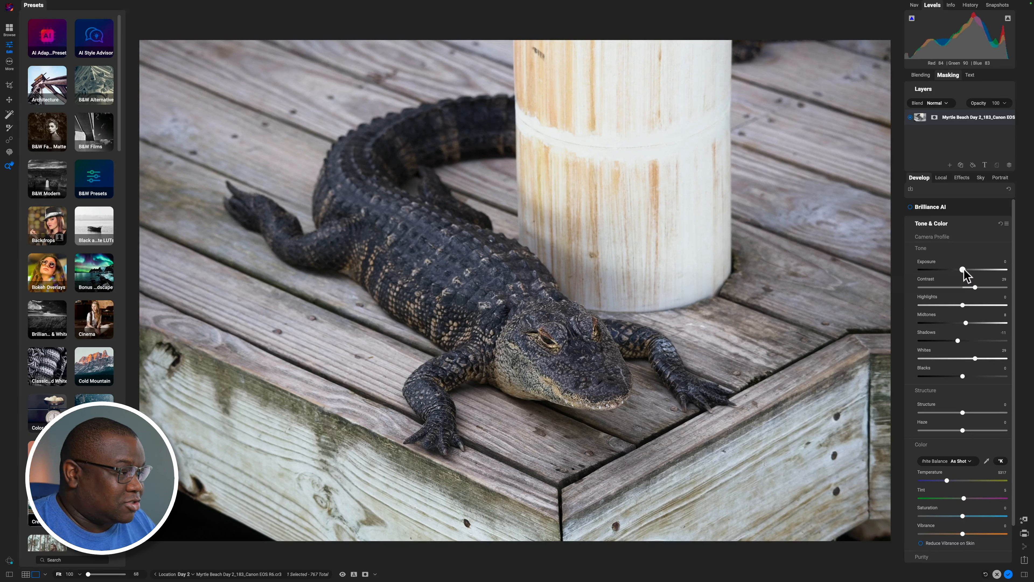
left_click_drag(963, 270, 964, 271)
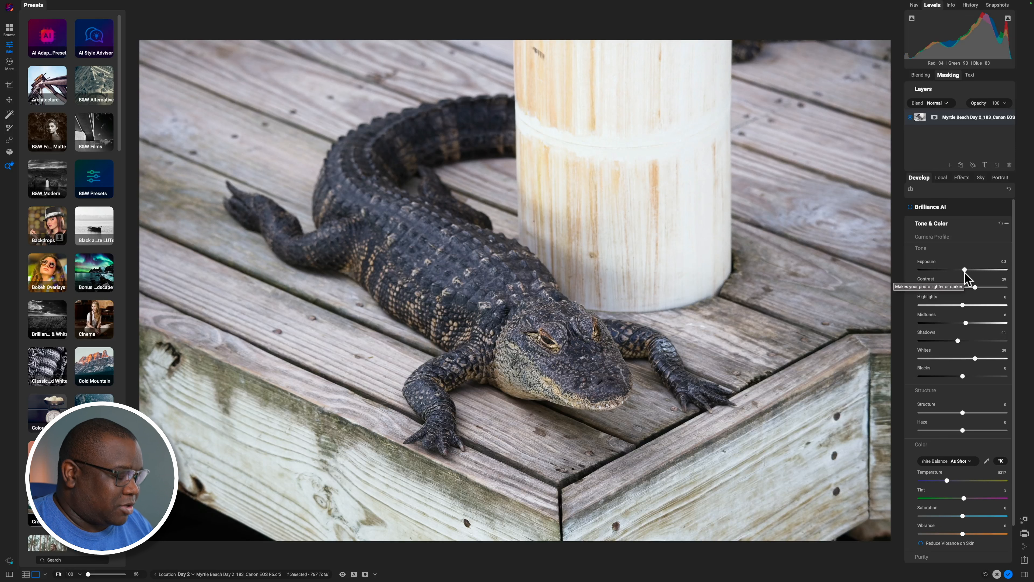
Compare the toned photo with the original and display its camera information
key("ctrl+p")
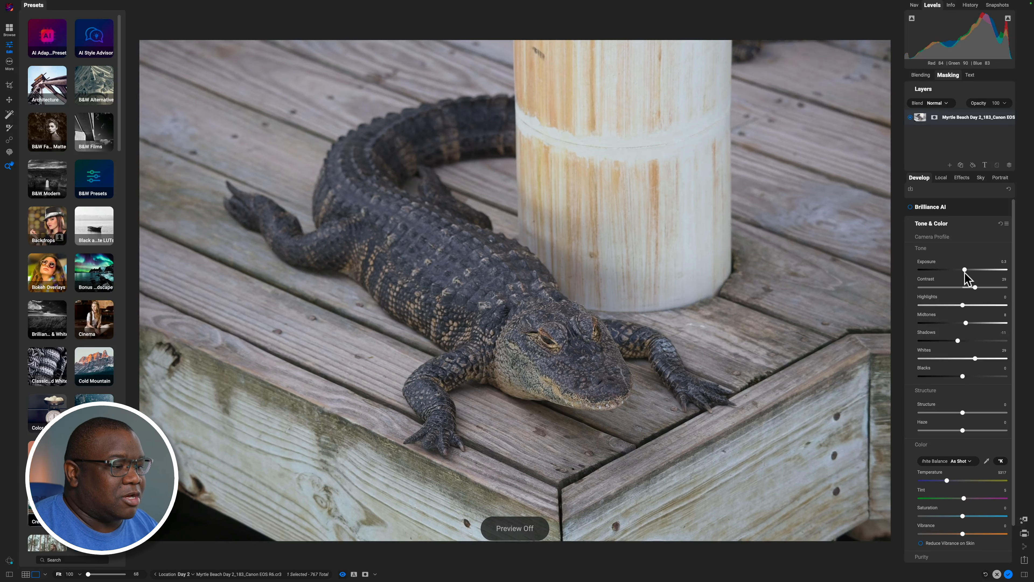
key("ctrl+p")
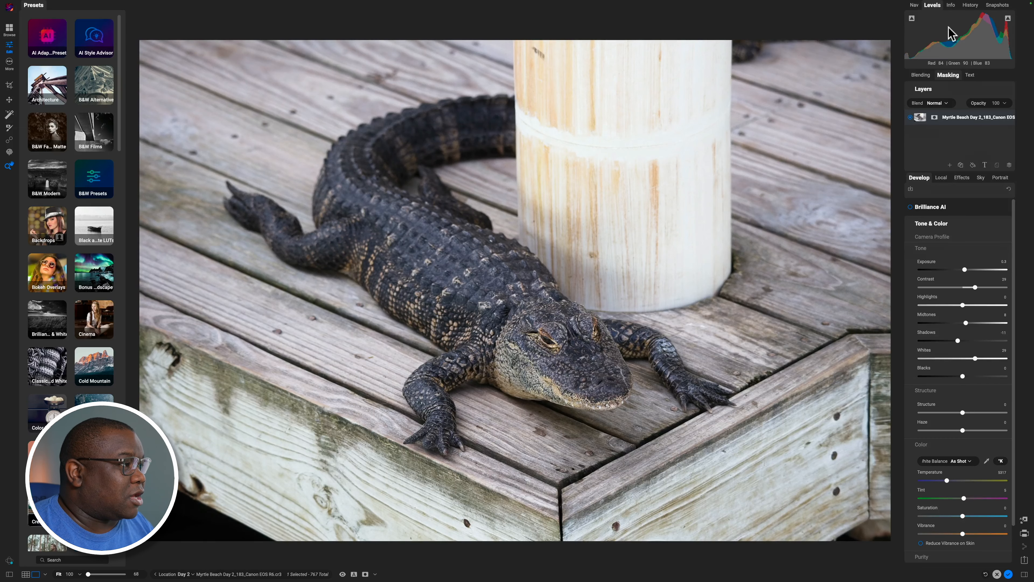
left_click(951, 5)
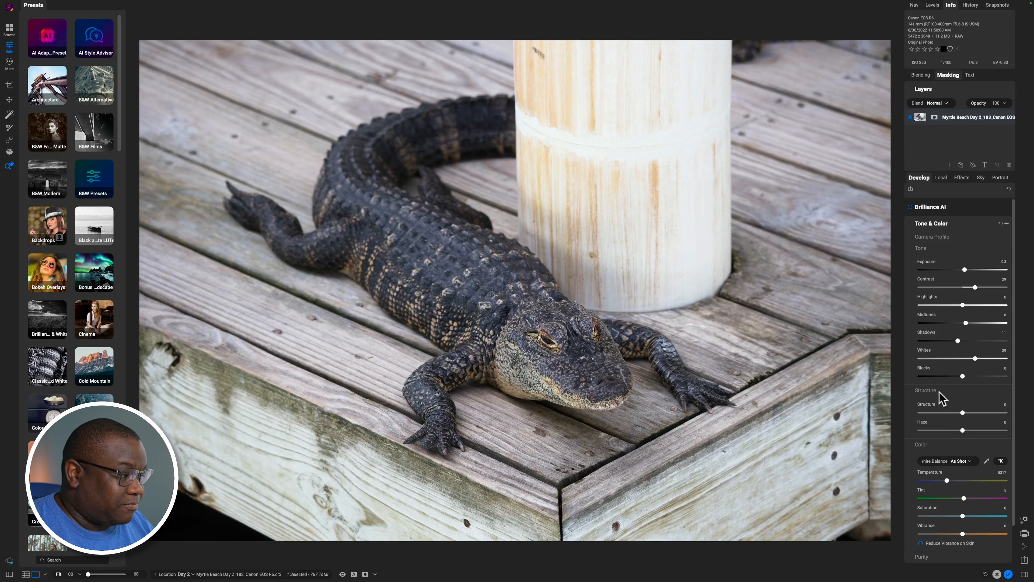
Set Structure to 17 and check which camera profile the photo uses
mouse_move(963, 413)
left_mouse_down()
mouse_move(1004, 412)
mouse_move(970, 413)
left_mouse_up()
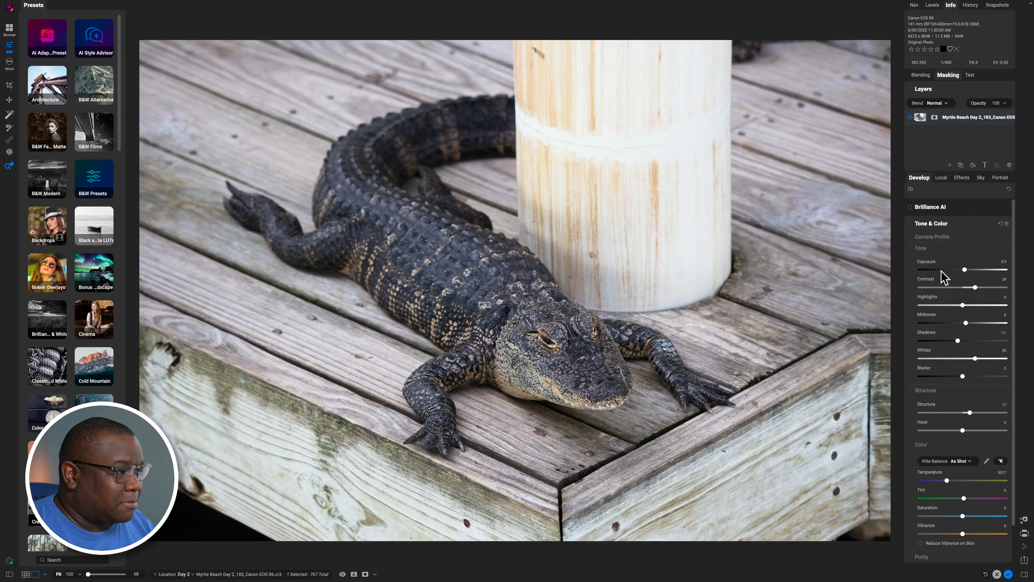
left_click(922, 248)
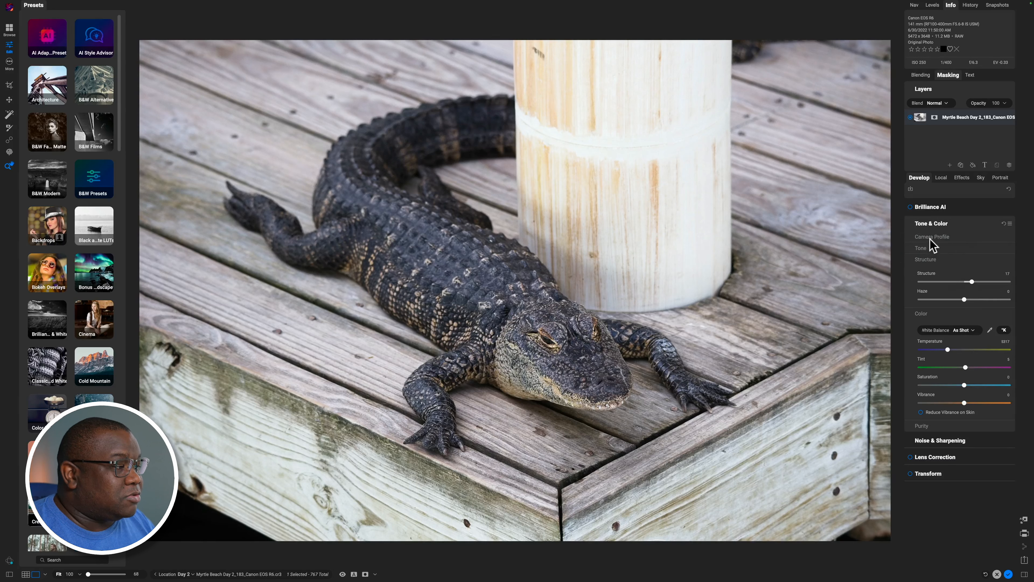
left_click(930, 237)
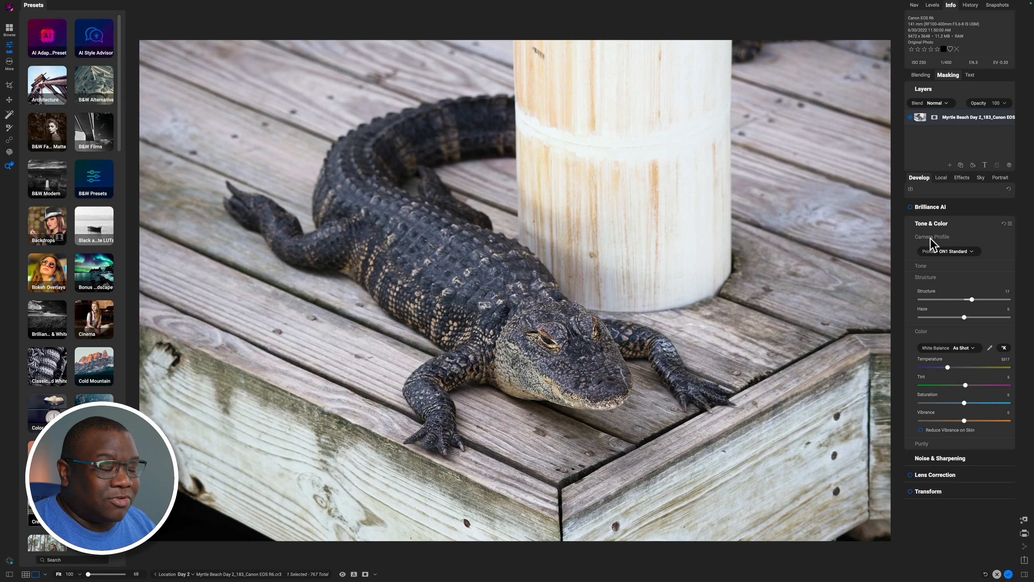
left_click(930, 237)
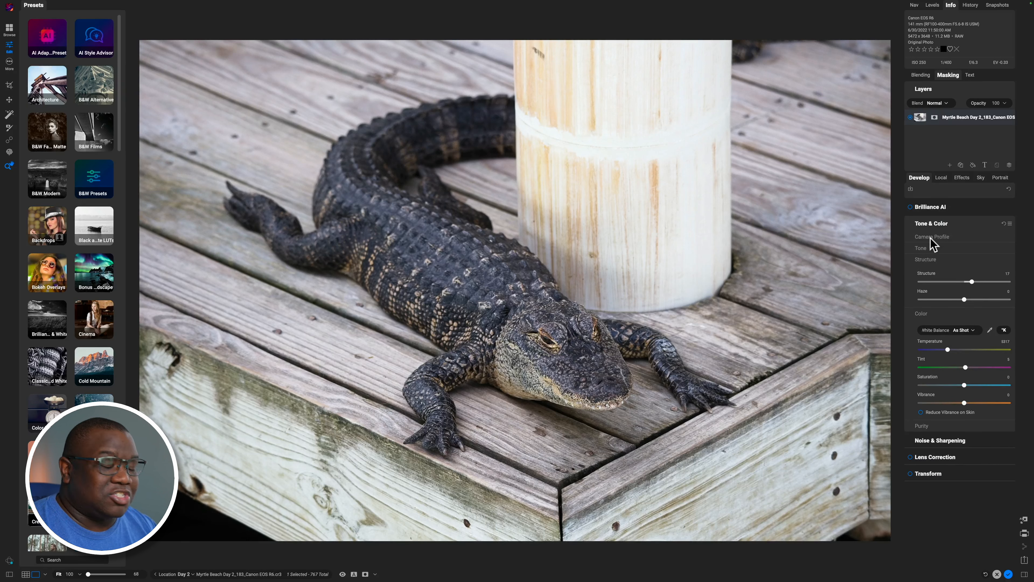
Boost the color by raising Vibrance to about 55 and Saturation to about 6
left_click(930, 247)
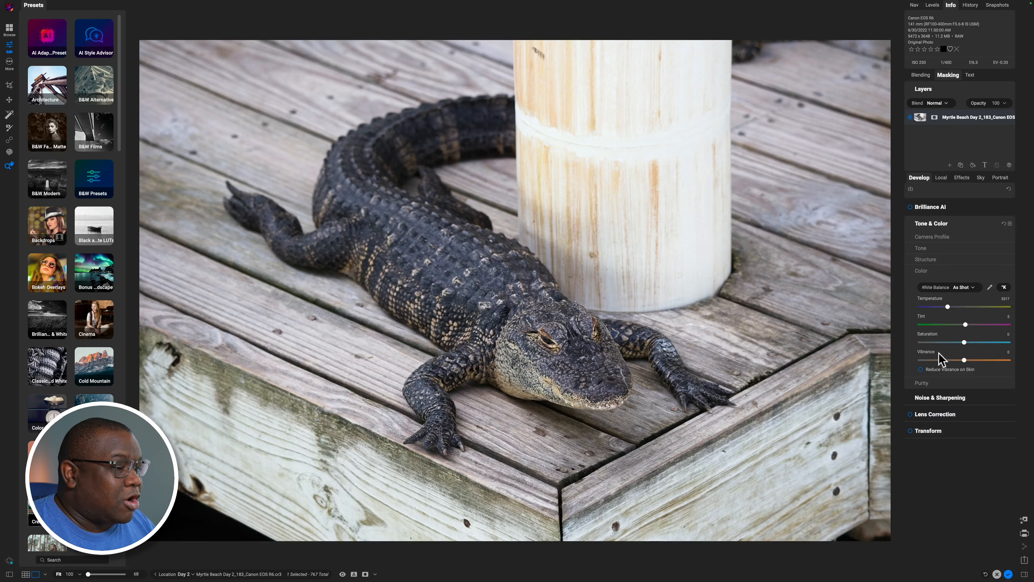
left_click_drag(964, 360, 968, 359)
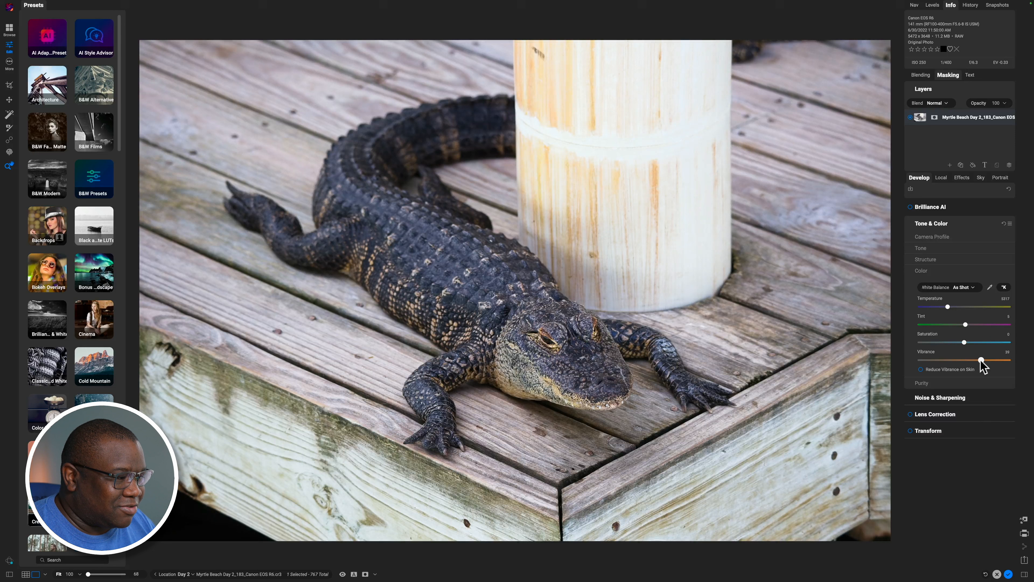
left_click_drag(981, 361, 985, 360)
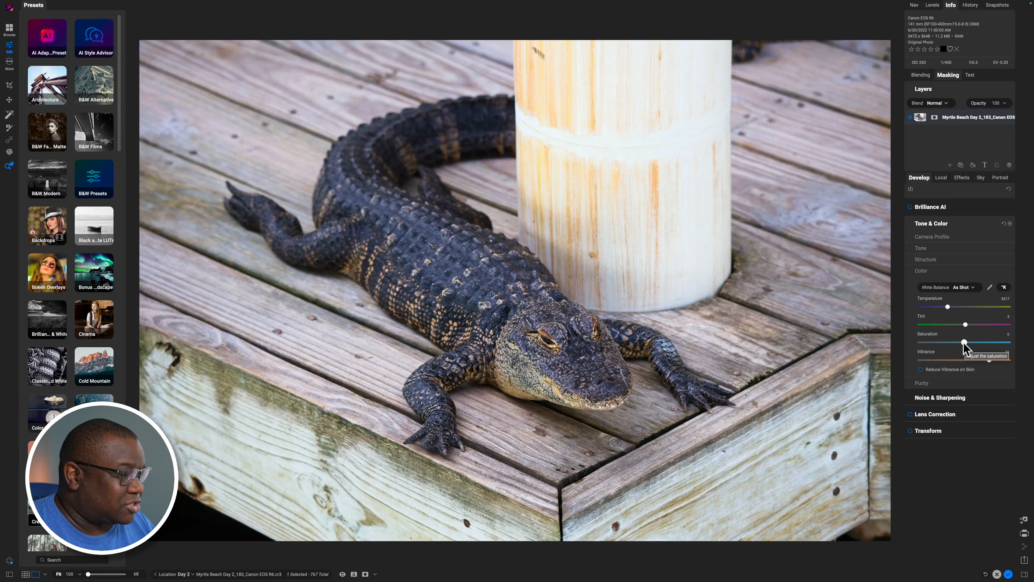
left_click_drag(963, 342, 966, 343)
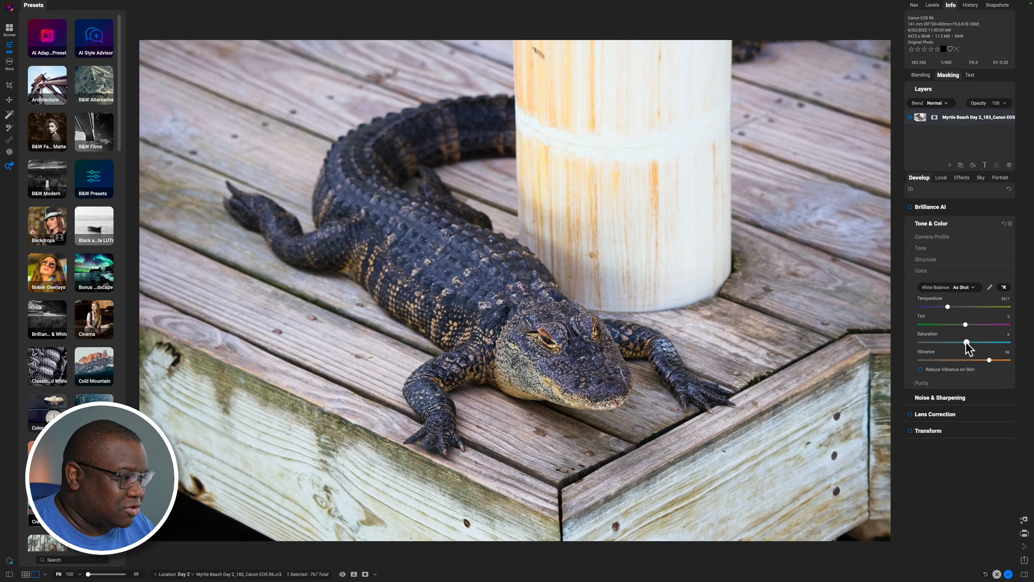
Compare the edited photo with the original several times and collapse the Tone & Color settings
key("backslash")
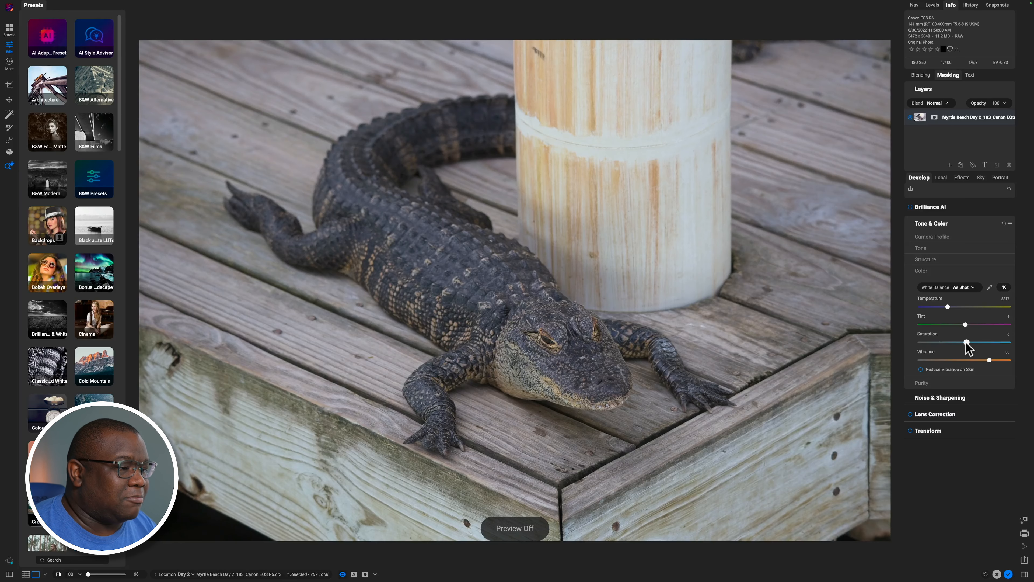
key("backslash")
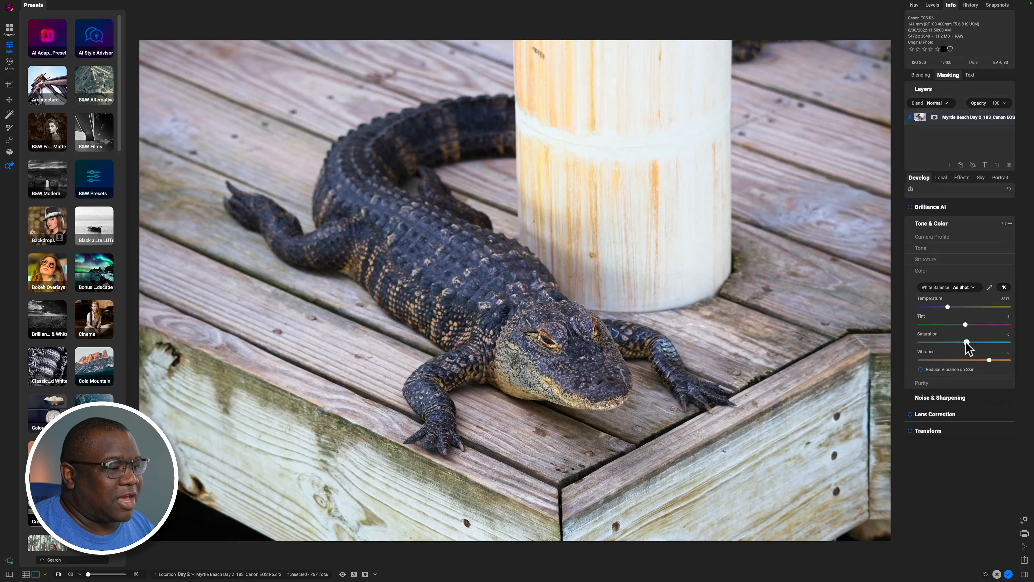
key("backslash")
key("backslash")
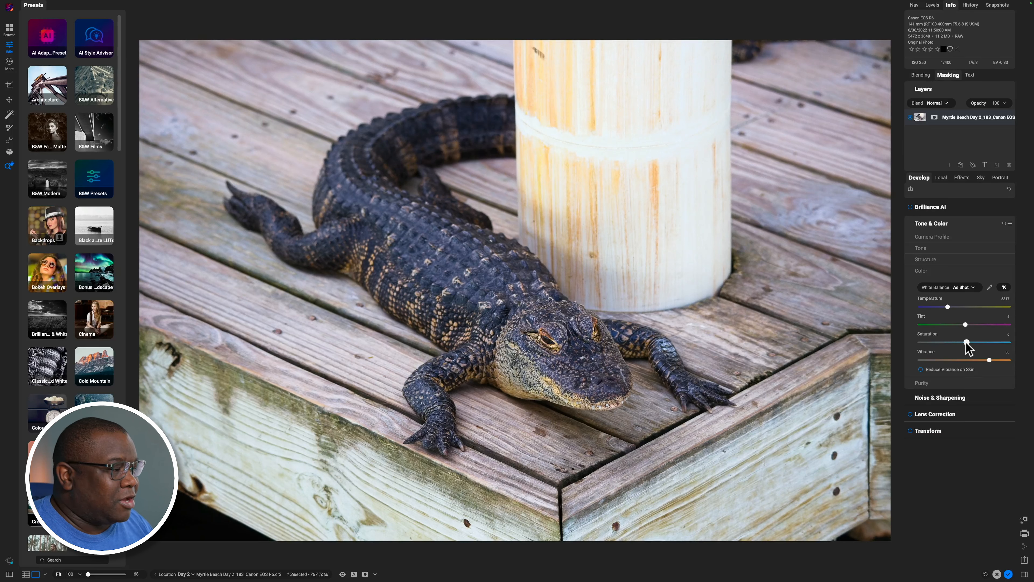
left_click(950, 225)
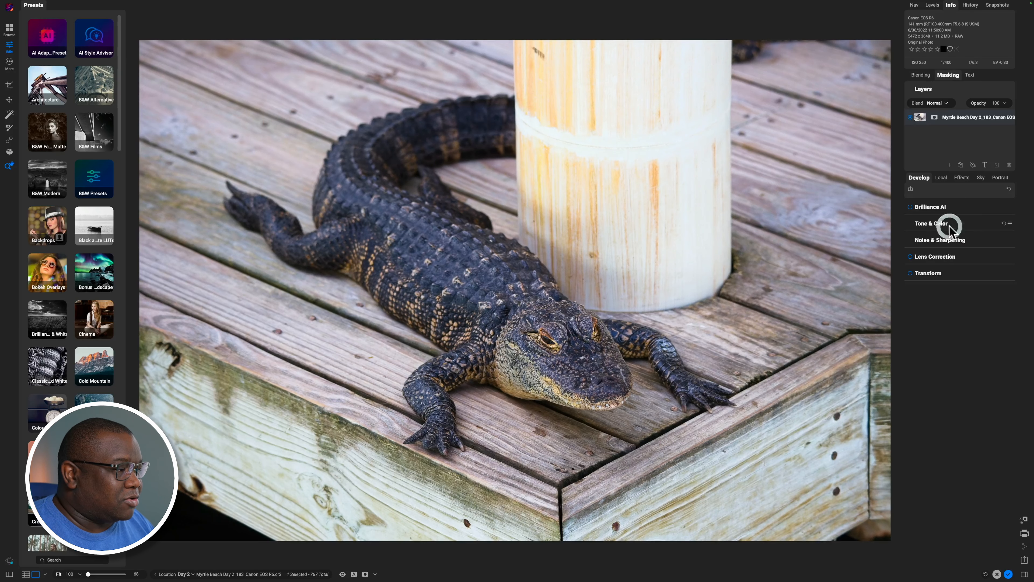
key("ctrl+p")
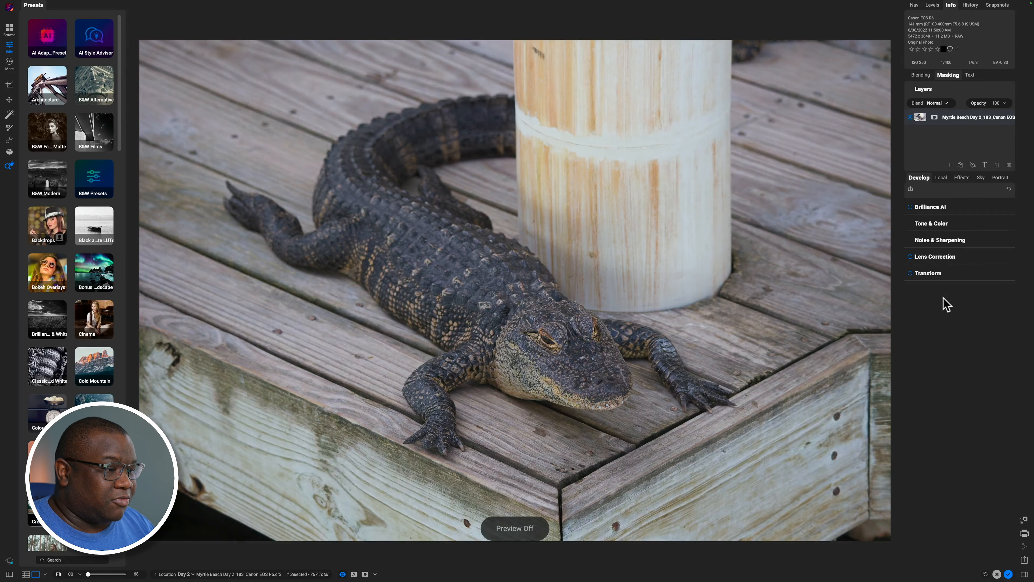
key("ctrl+p")
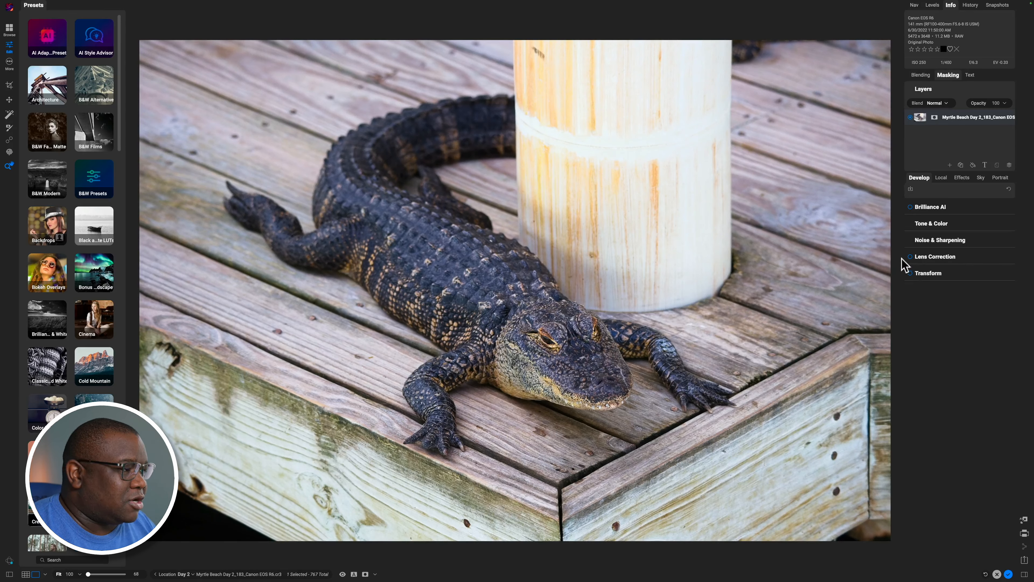
Enable Lens Correction, compare the photo with and without it, and request automatic lens profile detection
left_click(917, 256)
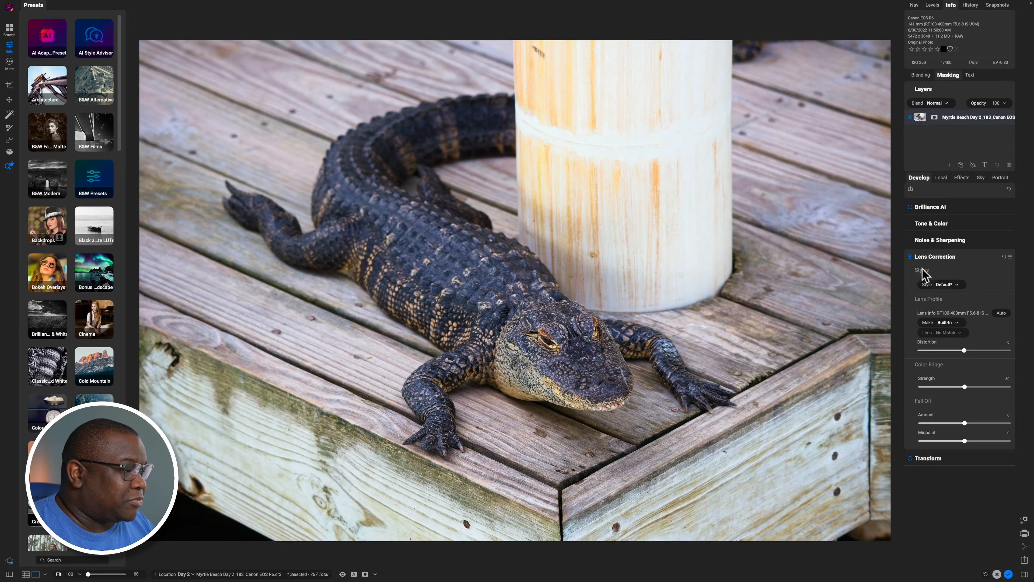
left_click(910, 257)
left_click(910, 257)
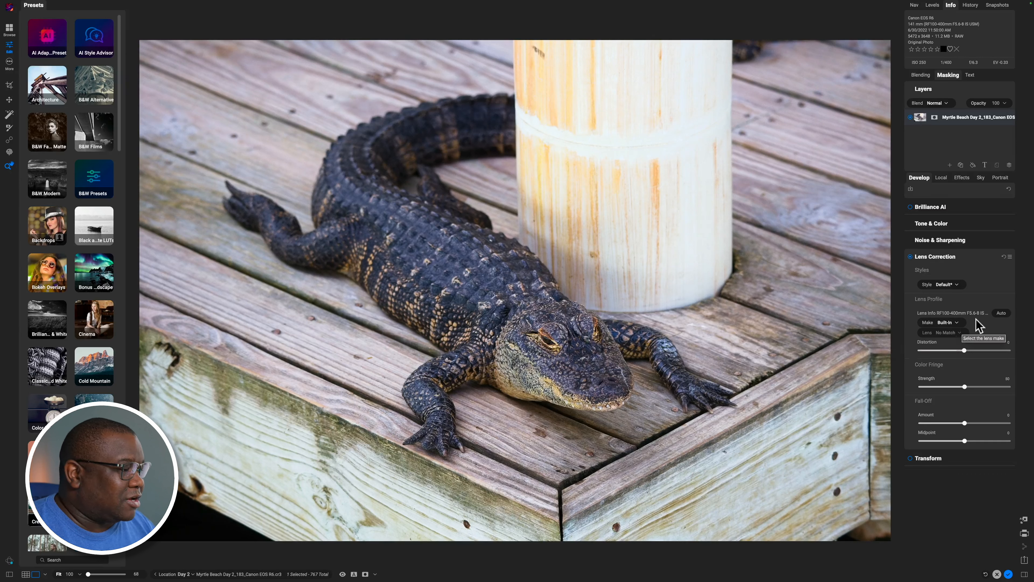
left_click(1000, 314)
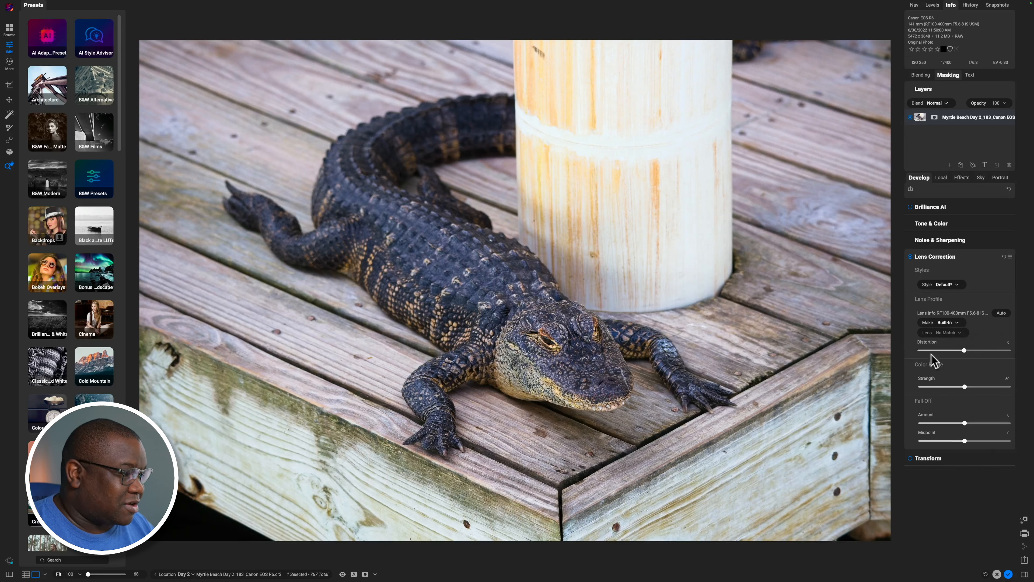
Collapse the Color Fringe and Fall-Off settings and set the lens profile's make to Canon
left_click(927, 365)
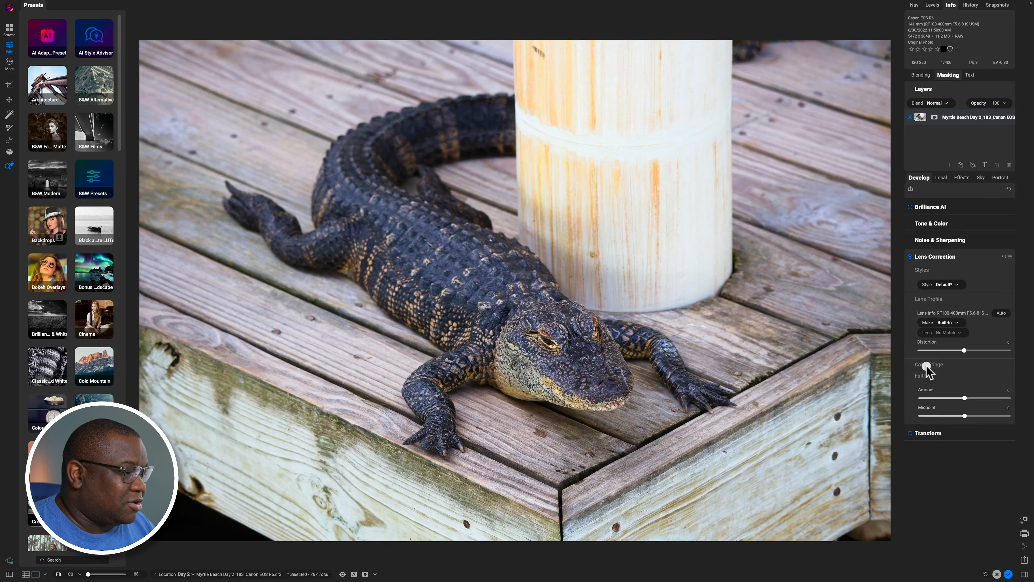
left_click(956, 323)
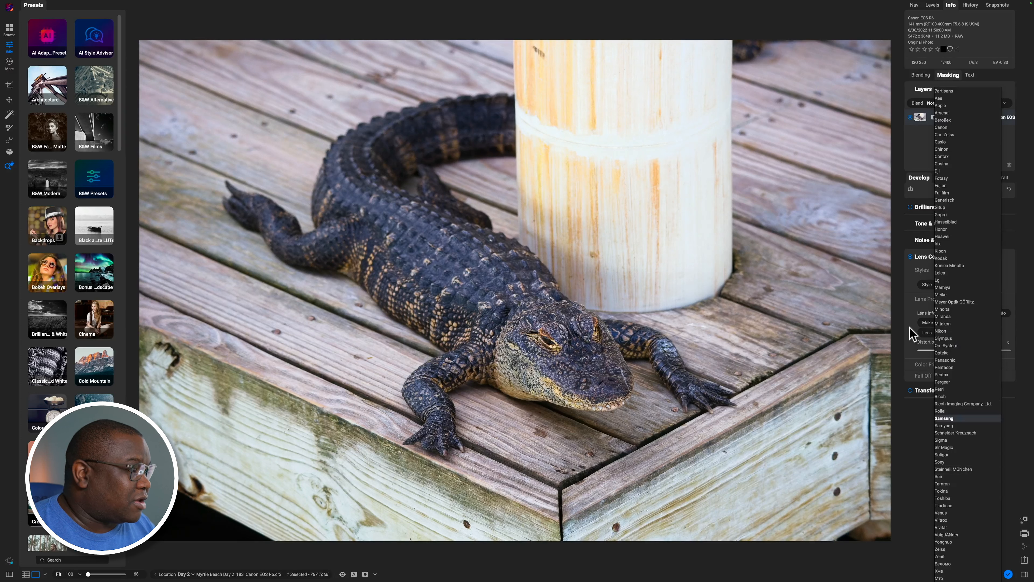
left_click(915, 314)
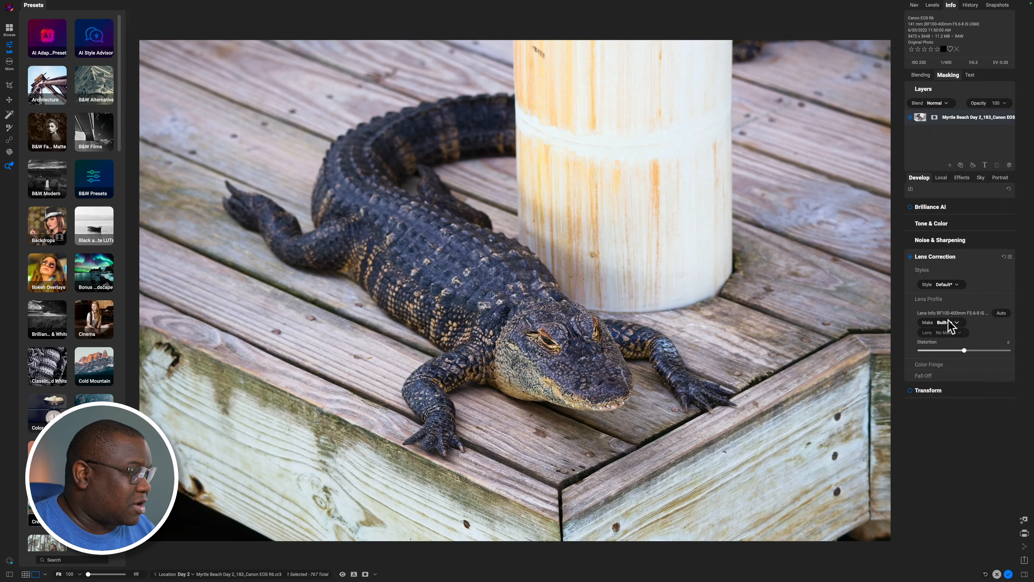
left_click(957, 324)
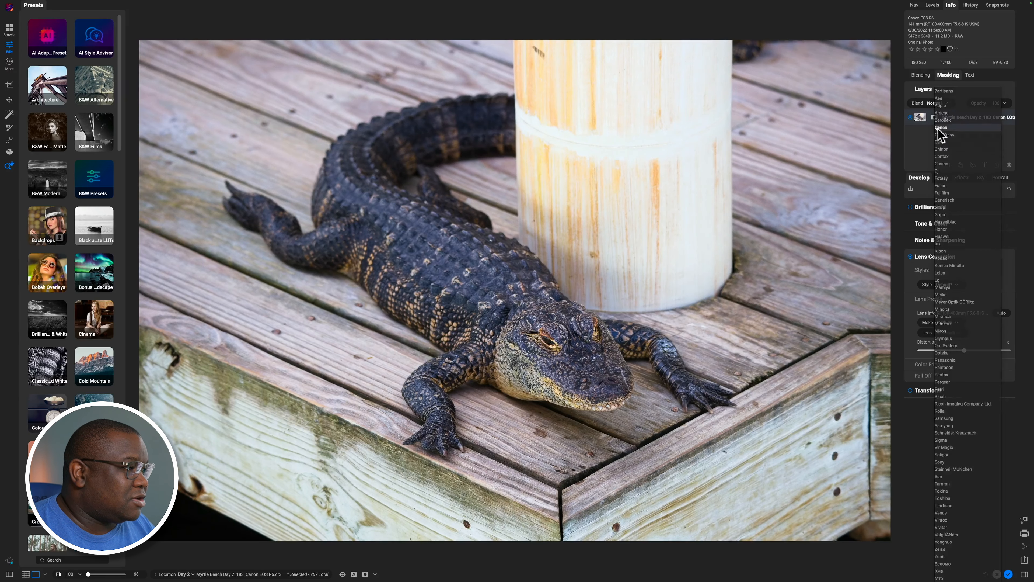
left_click(941, 127)
Apply the Canon RF 100-400mm F5.6-8 IS USM profile as this lens's automatic choice and compare the photo with and without the correction
left_click(958, 331)
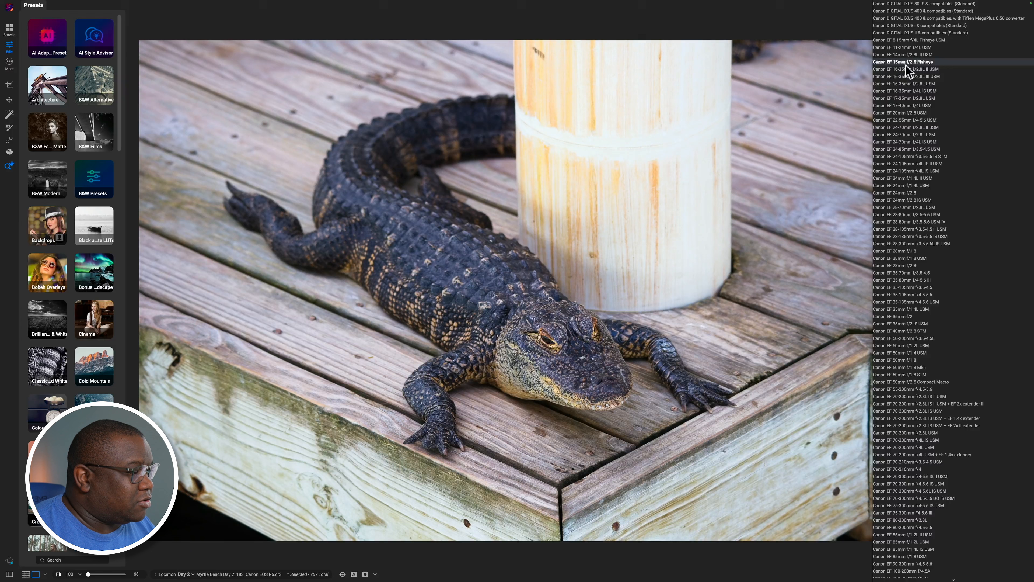
scroll(963, 472, "down", 10)
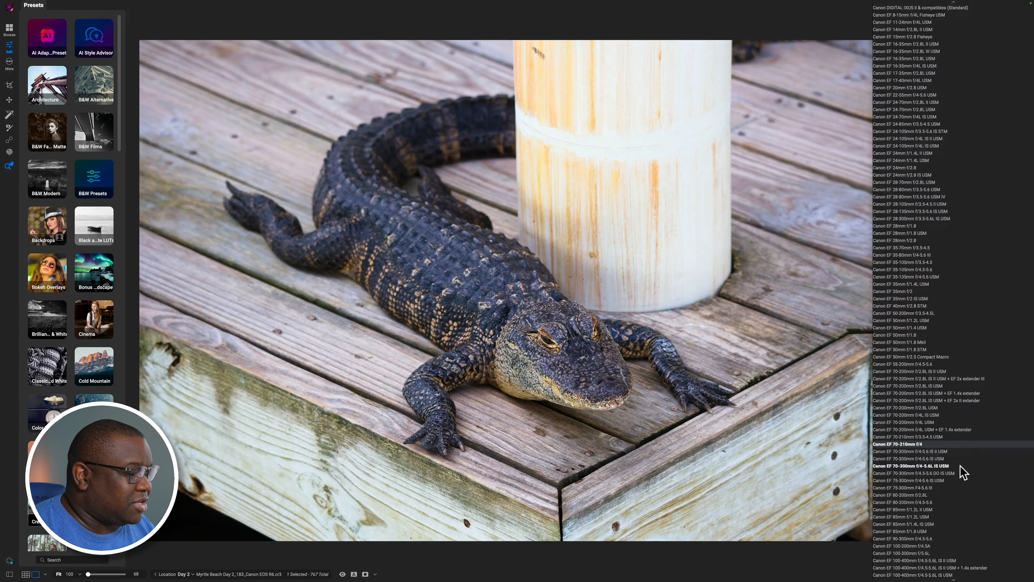
scroll(963, 472, "down", 20)
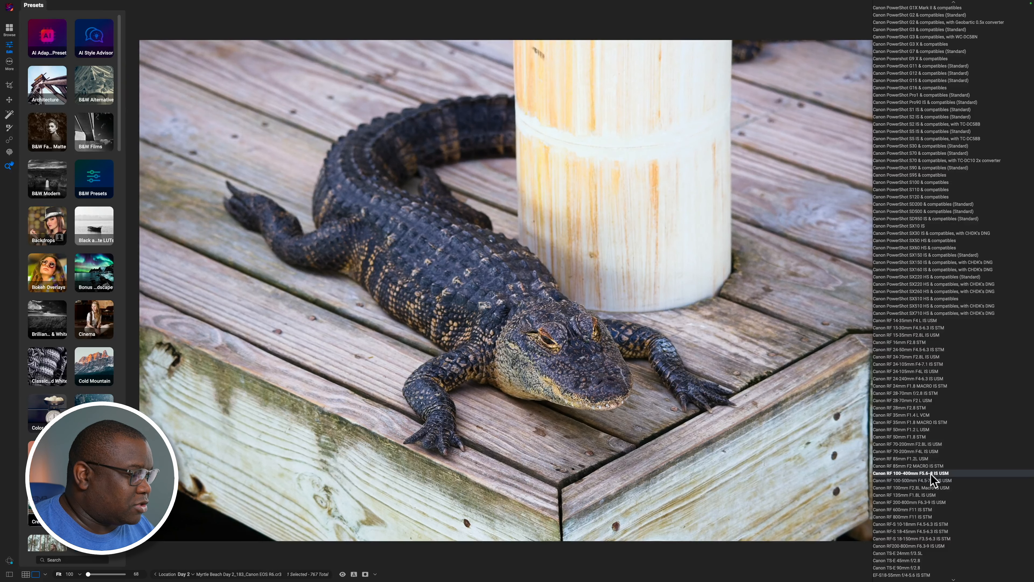
left_click(910, 473)
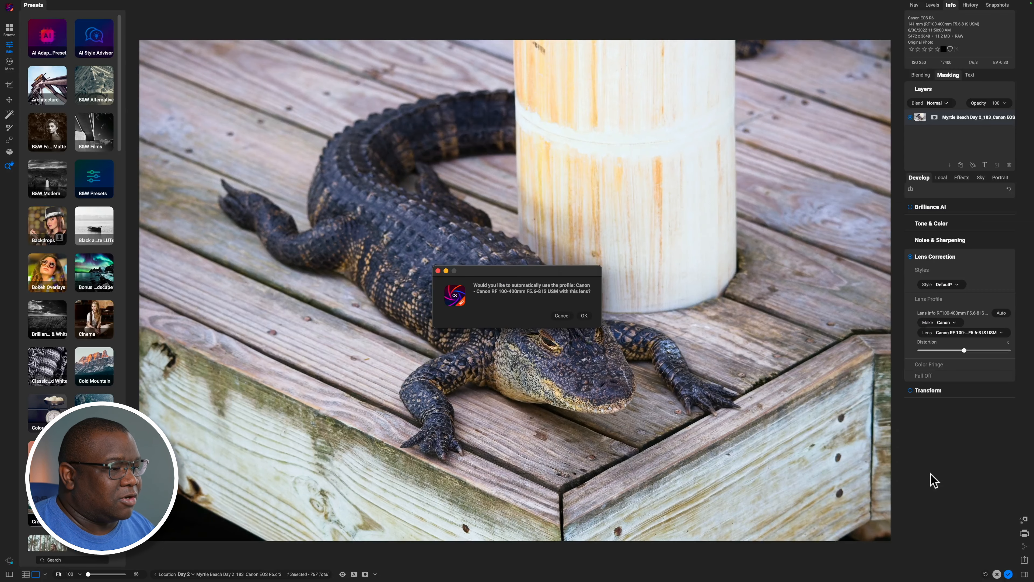
left_click(585, 315)
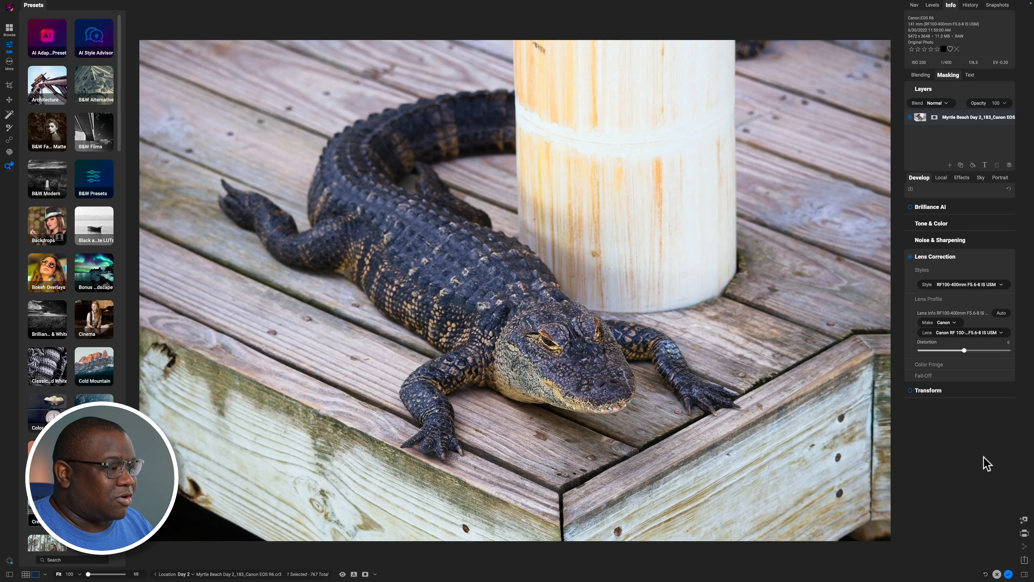
left_click(911, 257)
left_click(911, 256)
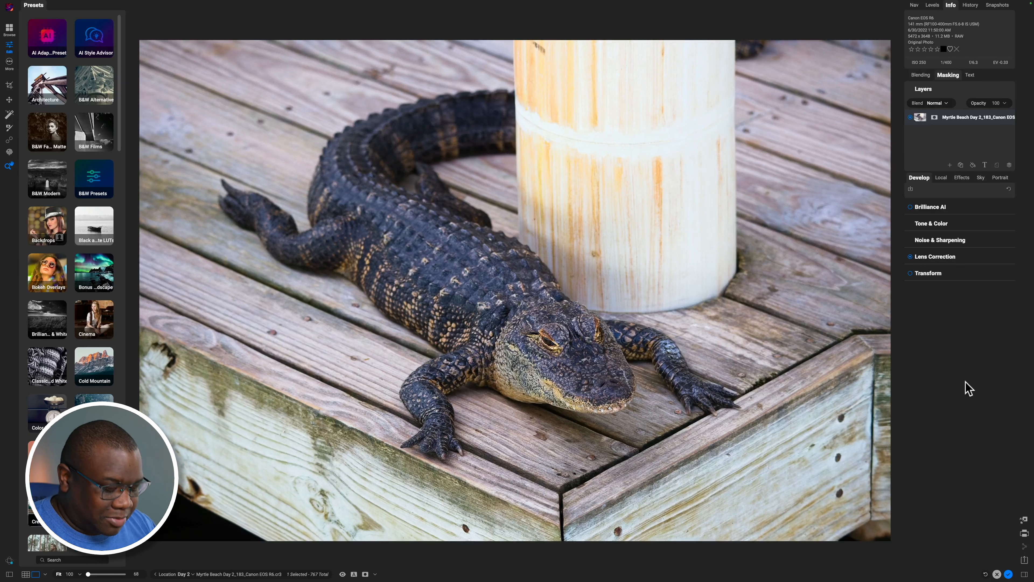
Crop the photo at the 2x3 aspect ratio, tightening and repositioning the frame around the alligator on all sides
key("c")
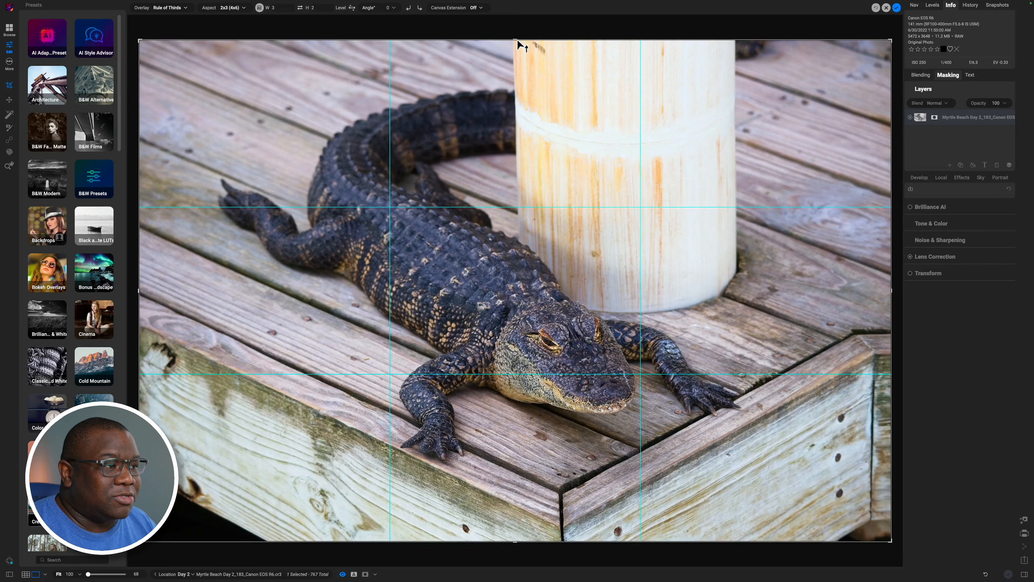
left_click_drag(518, 41, 519, 43)
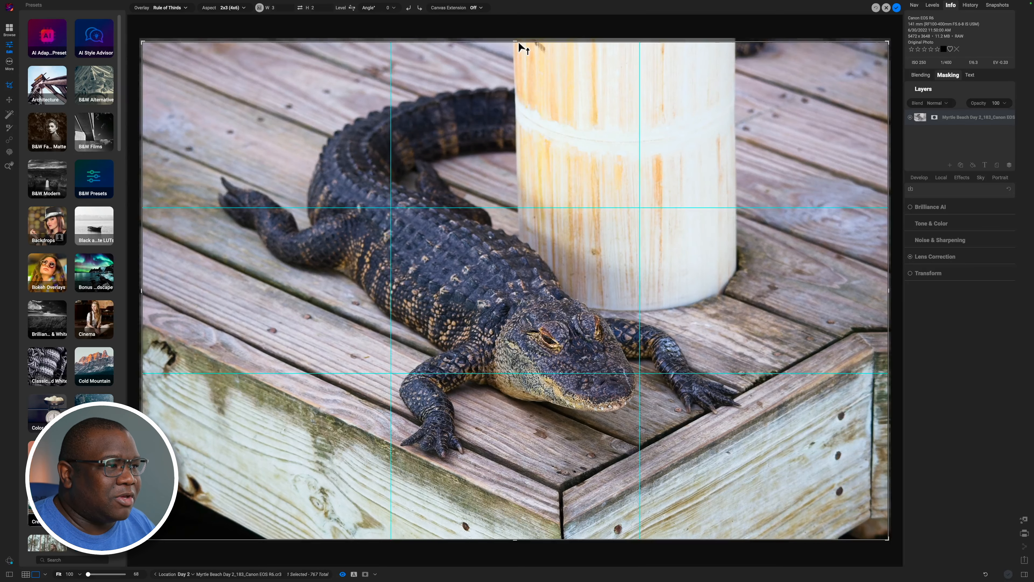
left_click_drag(519, 42, 520, 65)
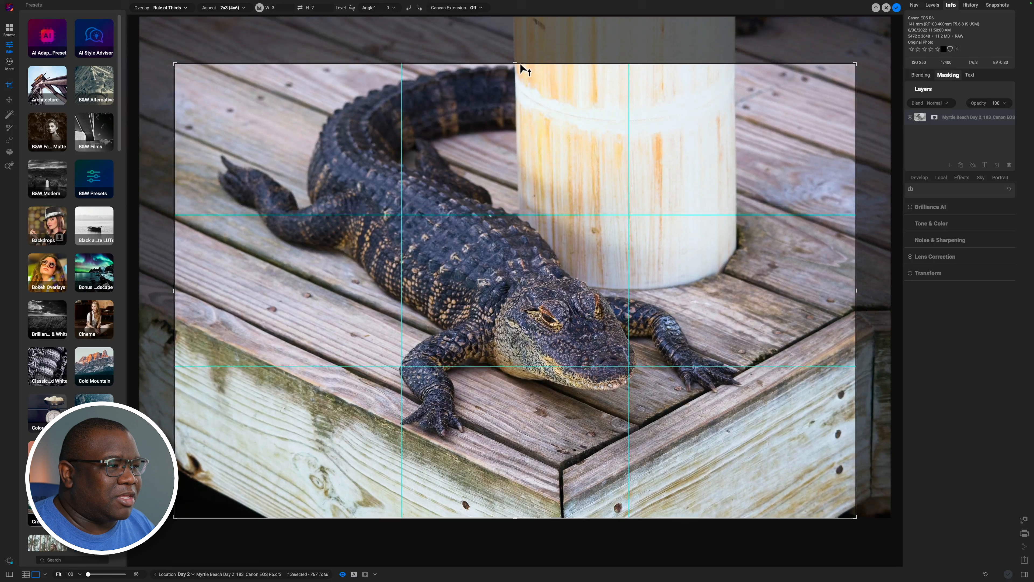
left_click_drag(477, 218, 450, 245)
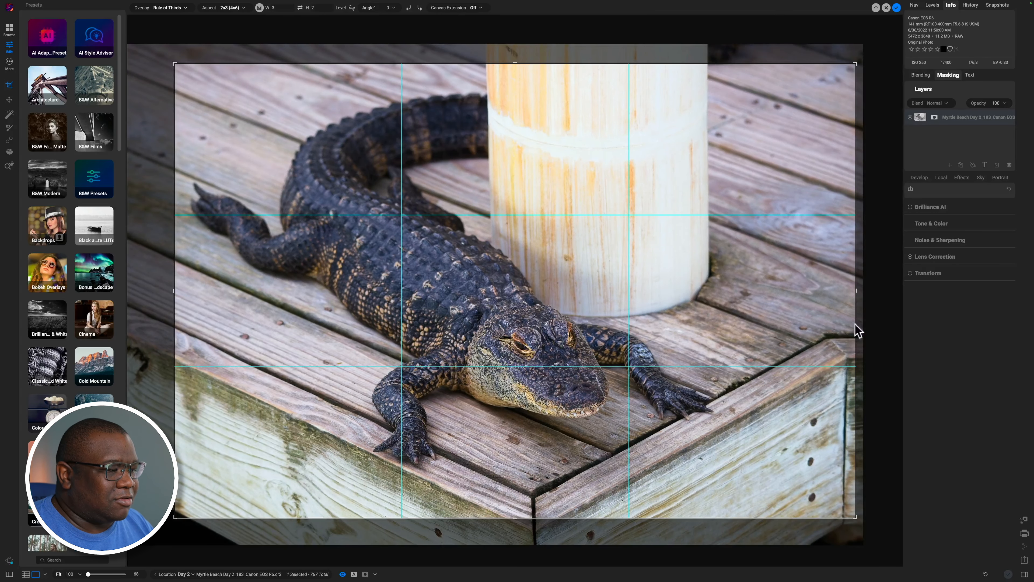
left_click_drag(855, 294, 839, 290)
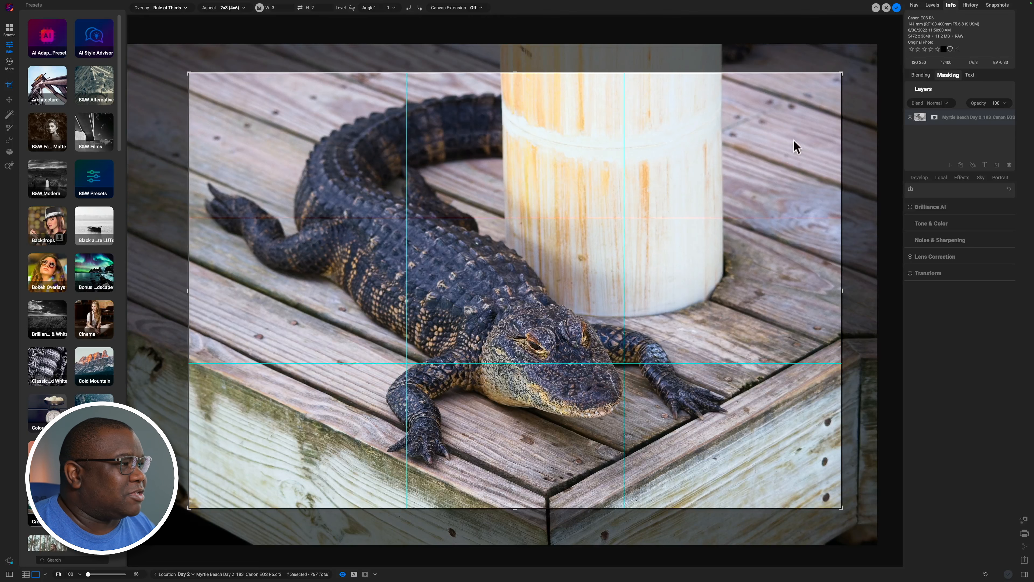
left_click(897, 7)
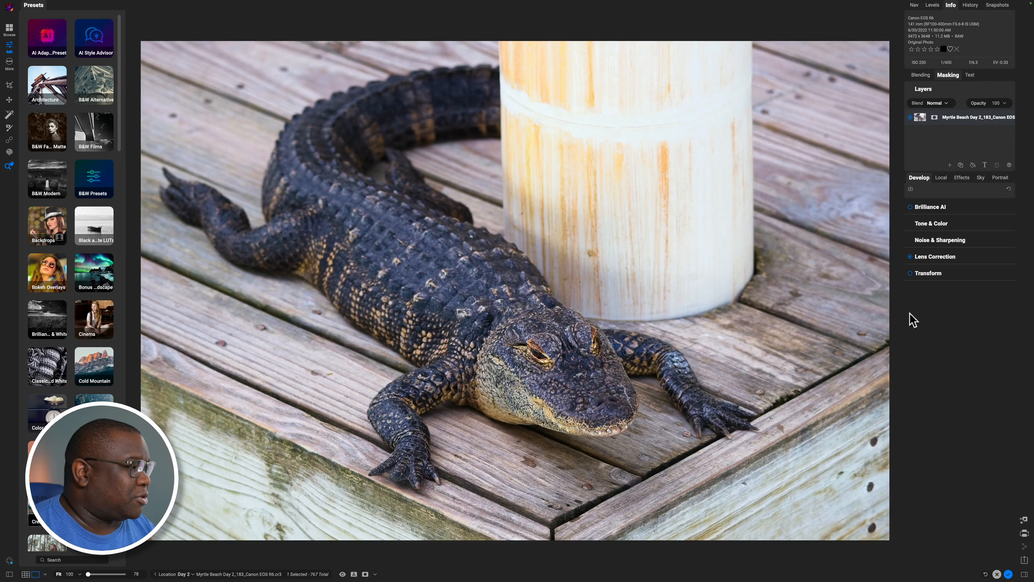
Add a local adjustment to the photo and start it with an empty black mask
left_click(939, 178)
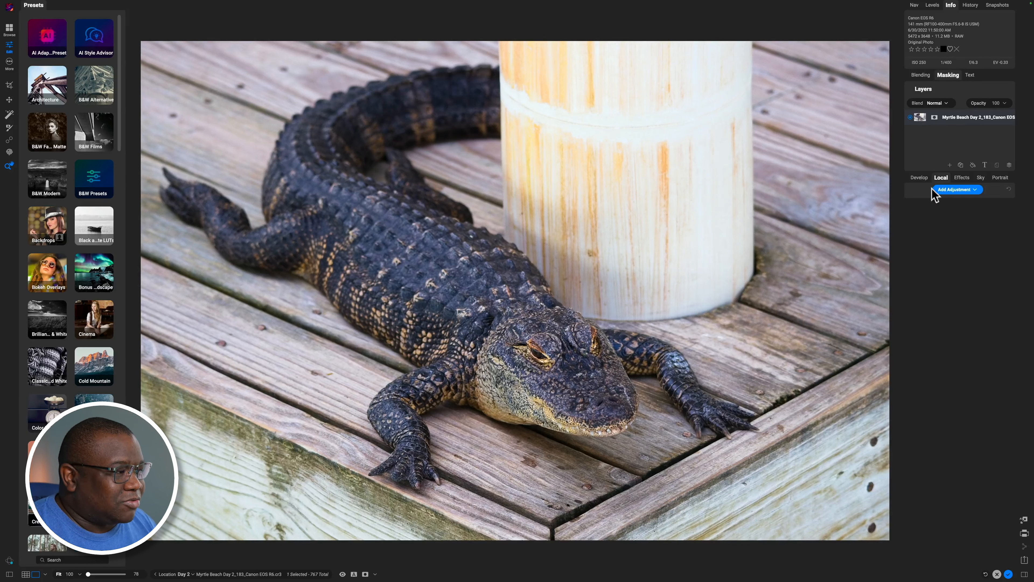
left_click(918, 177)
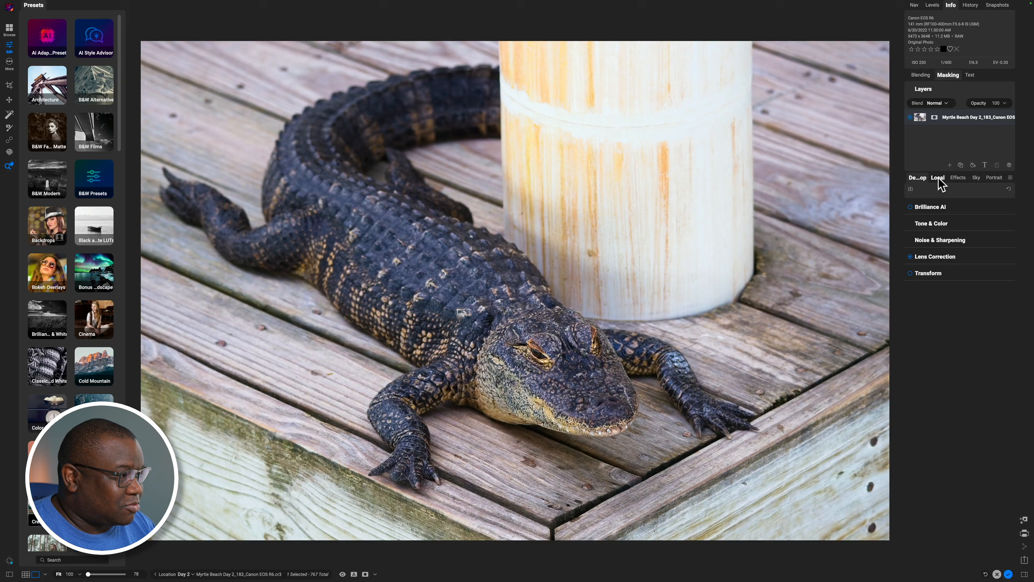
left_click(938, 178)
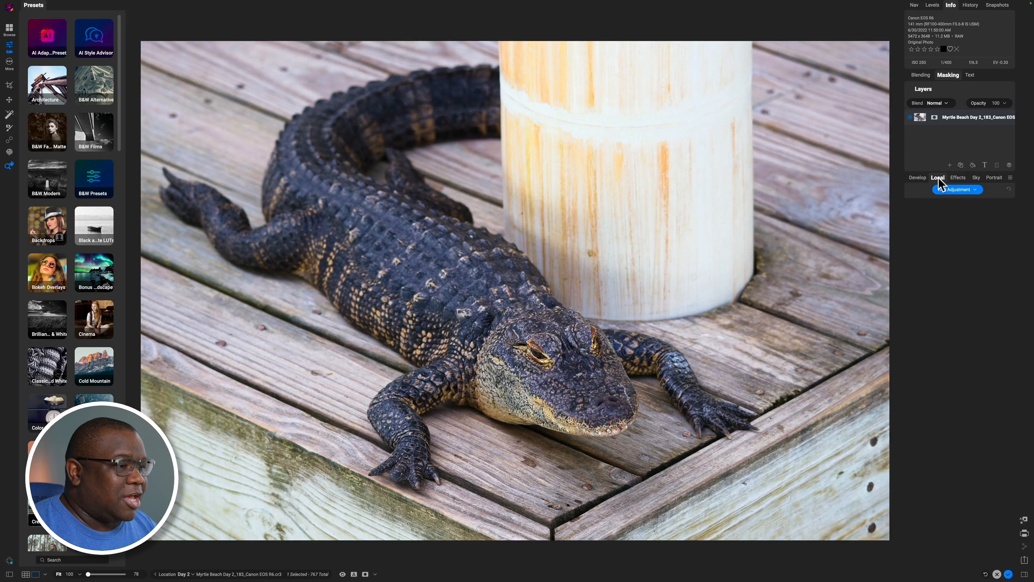
left_click(944, 189)
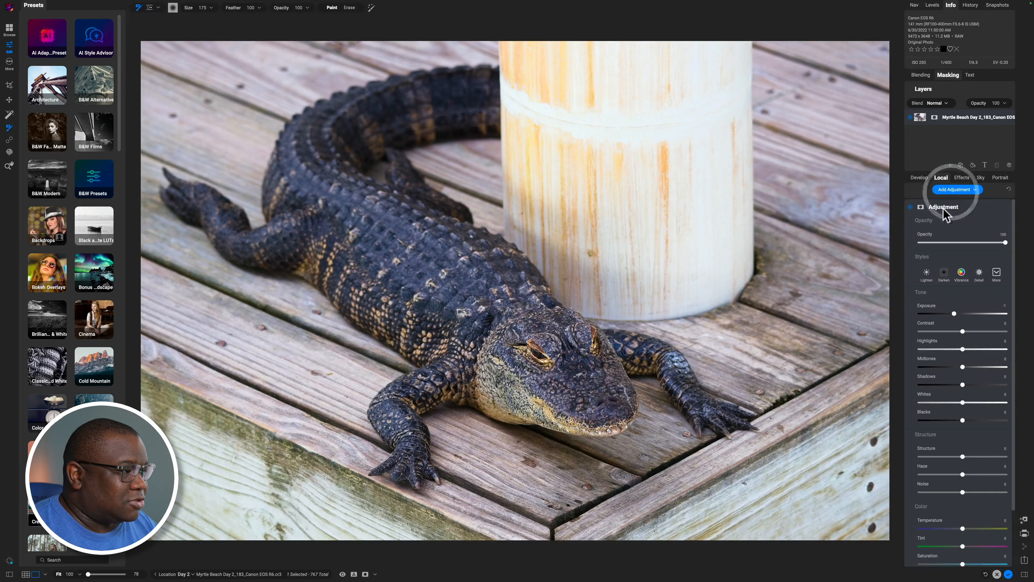
left_click(919, 206)
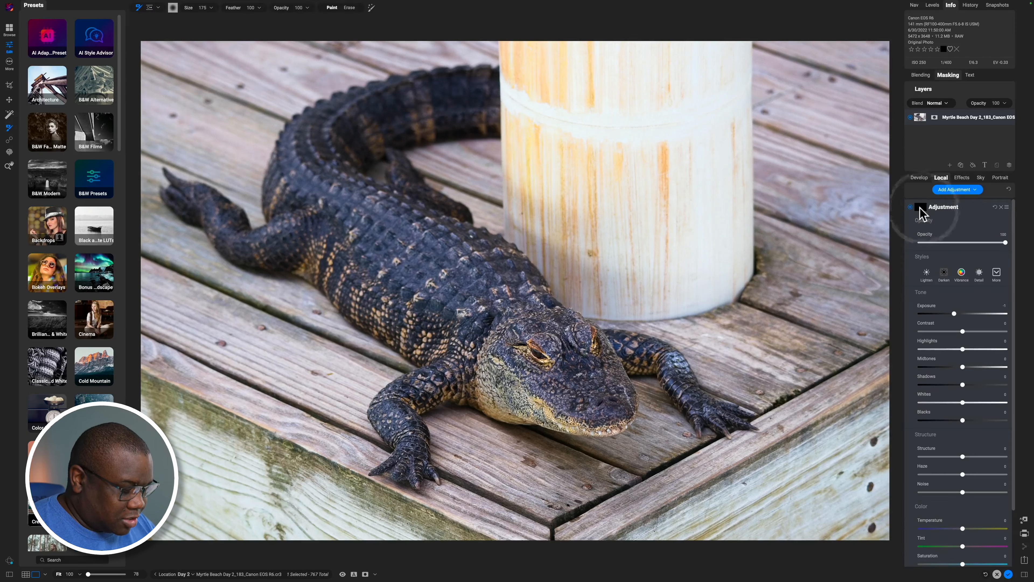
Mask the local adjustment with a Strong Vignette gradient centered on the alligator's back
key("g")
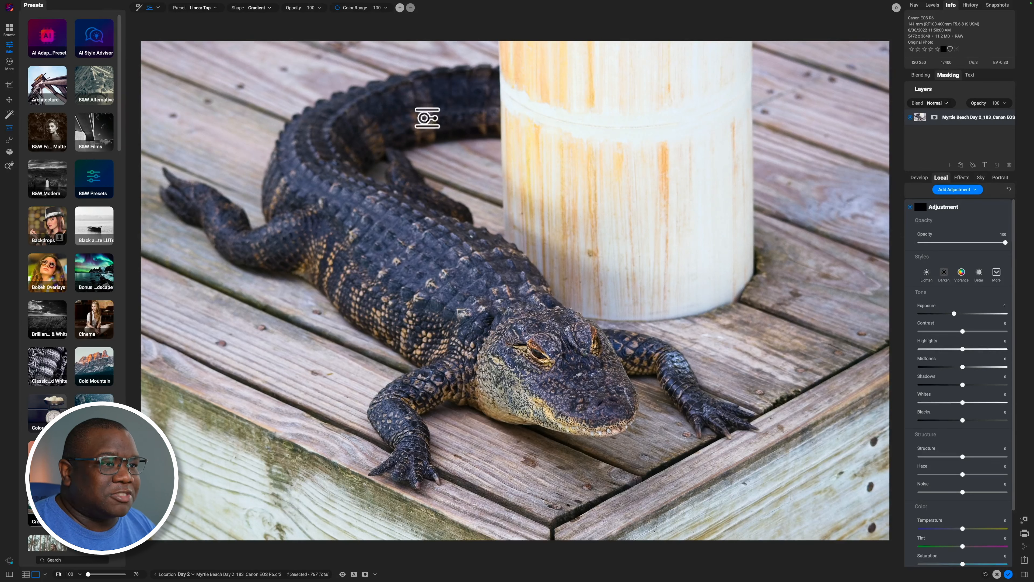
left_click(211, 7)
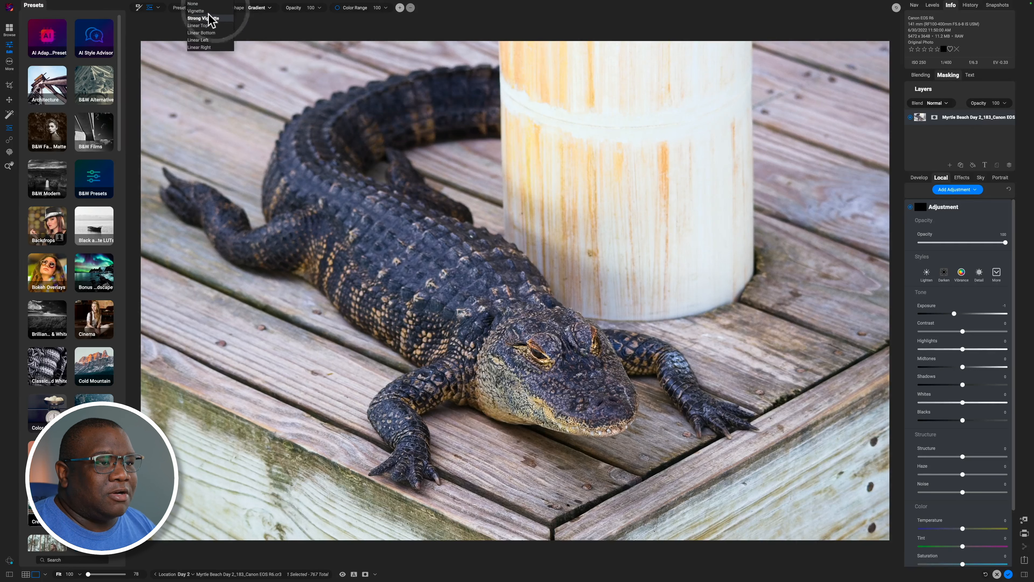
left_click(202, 18)
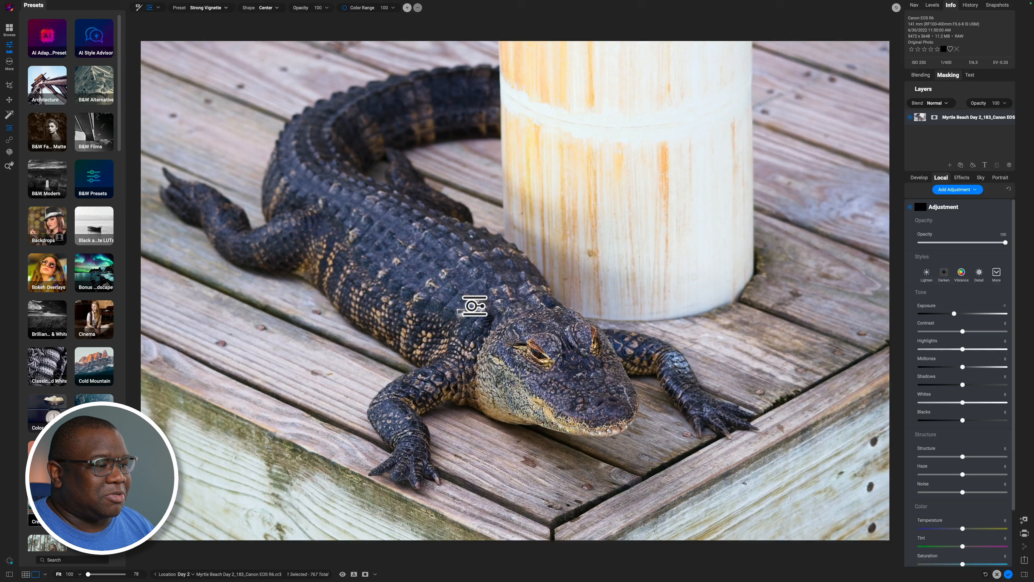
left_click(498, 271)
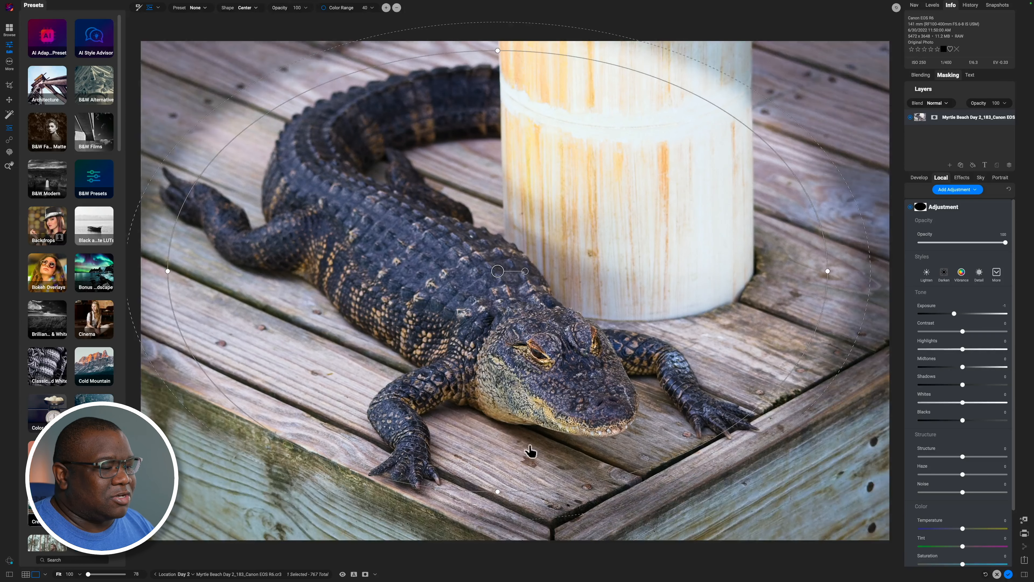
Shrink the vignette's ellipse, widen its feather and lower the adjustment's Exposure to about -2.8
left_click_drag(384, 478, 527, 393)
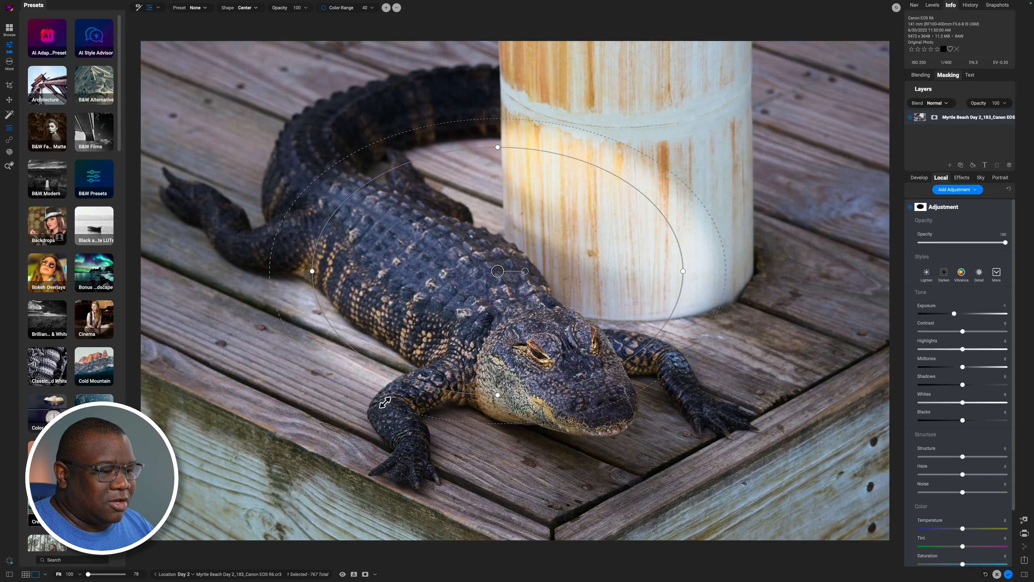
left_click_drag(384, 402, 344, 451)
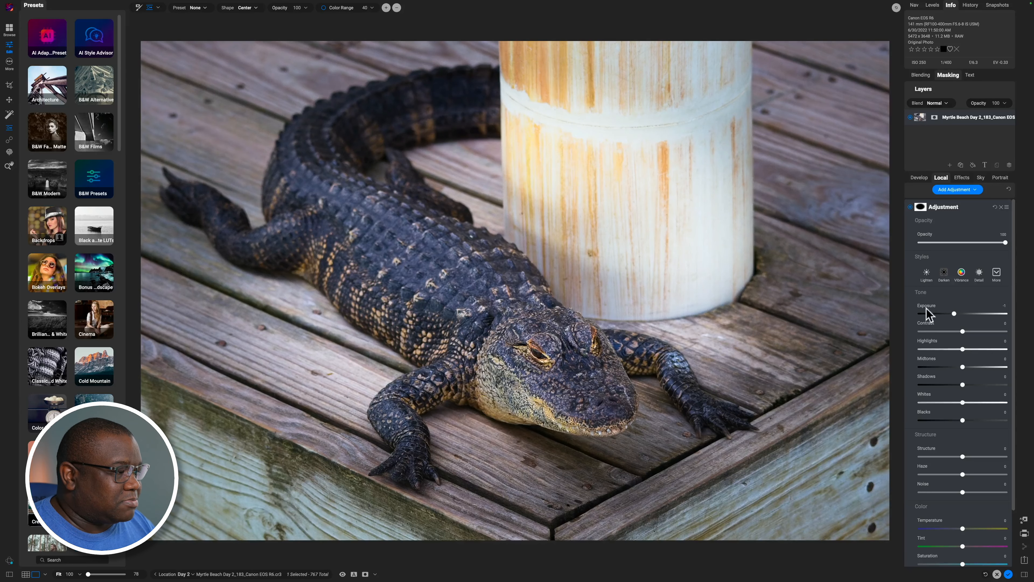
left_click_drag(954, 313, 938, 314)
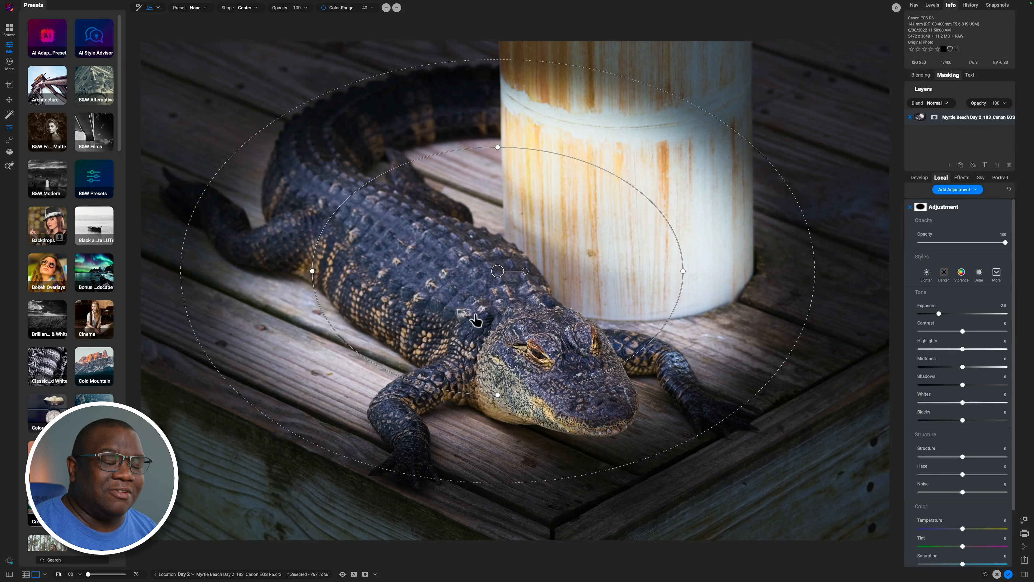
Tilt and stretch the vignette along the alligator's body, soften its feather and shift its center toward the head
left_click_drag(499, 281, 519, 341)
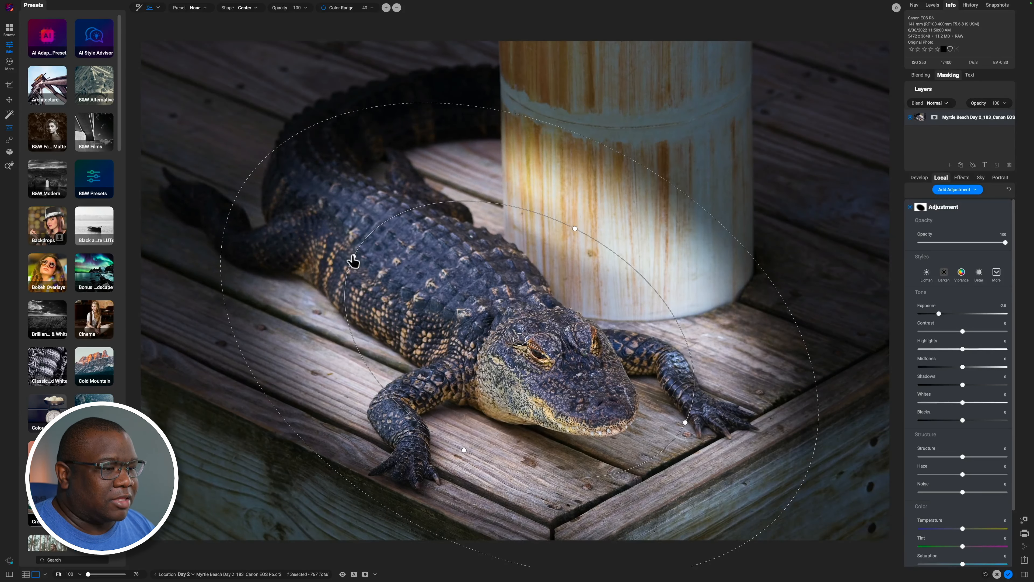
left_click_drag(353, 261, 292, 225)
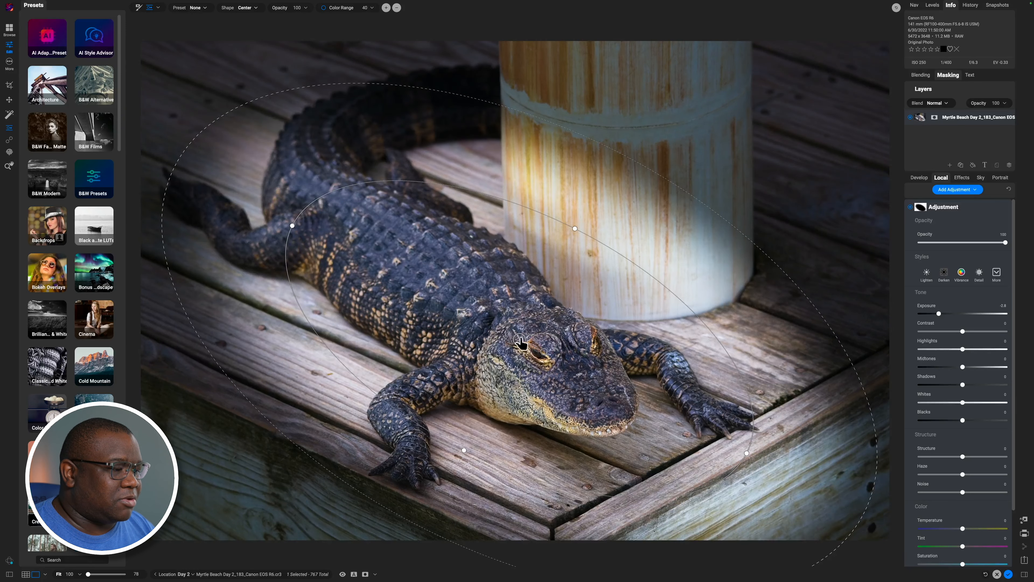
left_click_drag(519, 341, 485, 307)
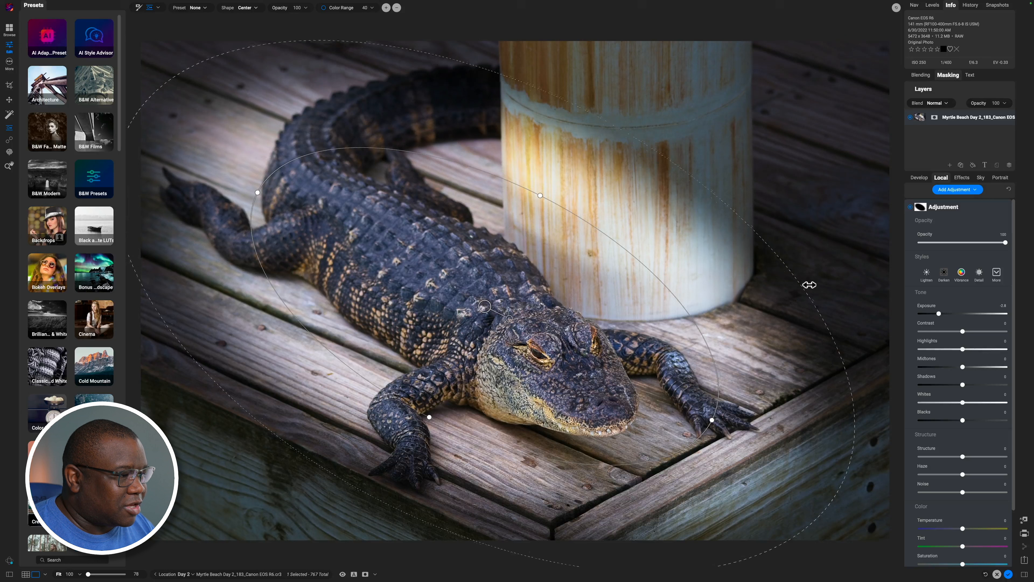
left_click_drag(811, 284, 882, 291)
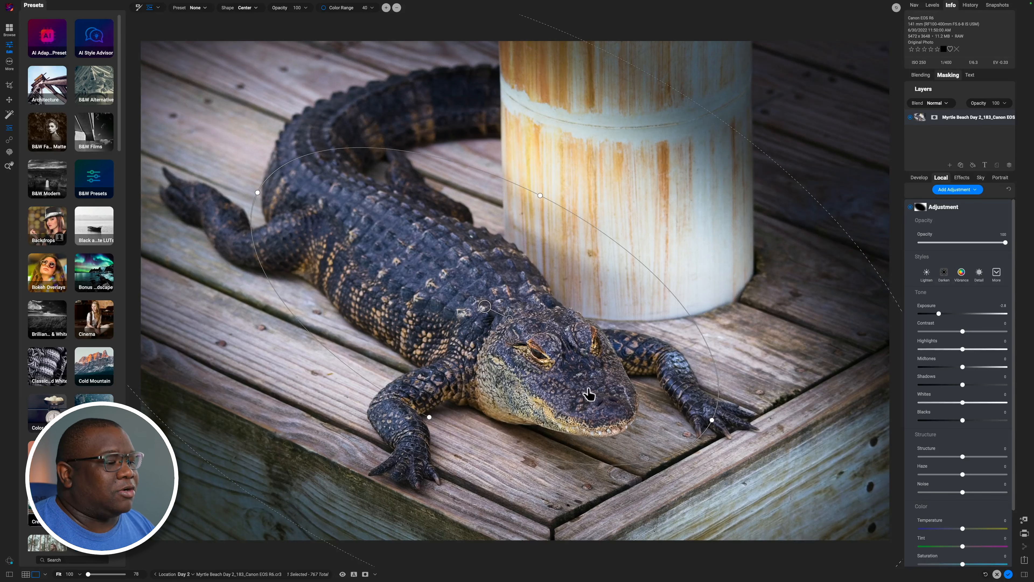
left_click_drag(484, 306, 539, 350)
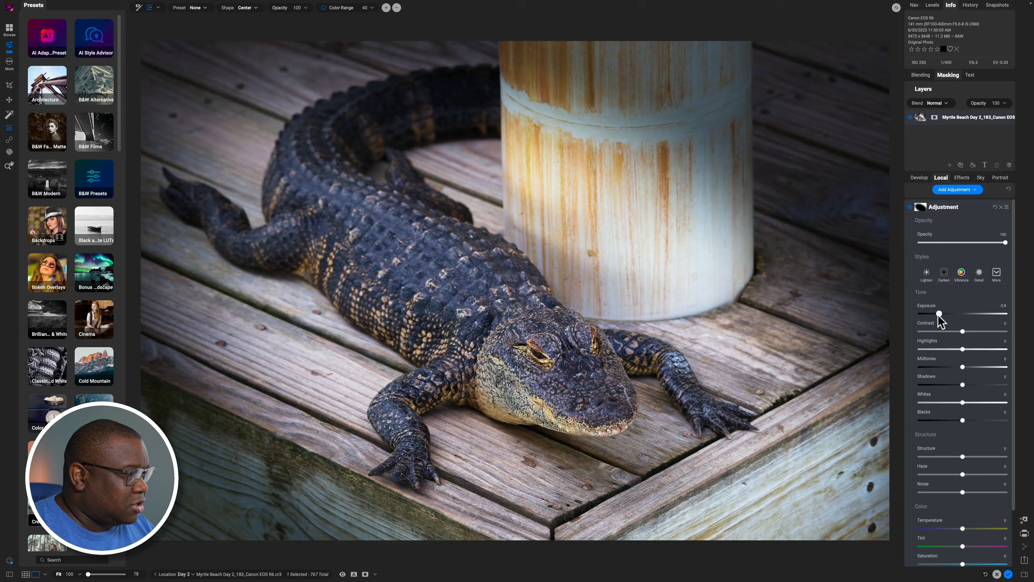
Add a second local adjustment to the photo and give it the Lighten style
left_click(967, 207)
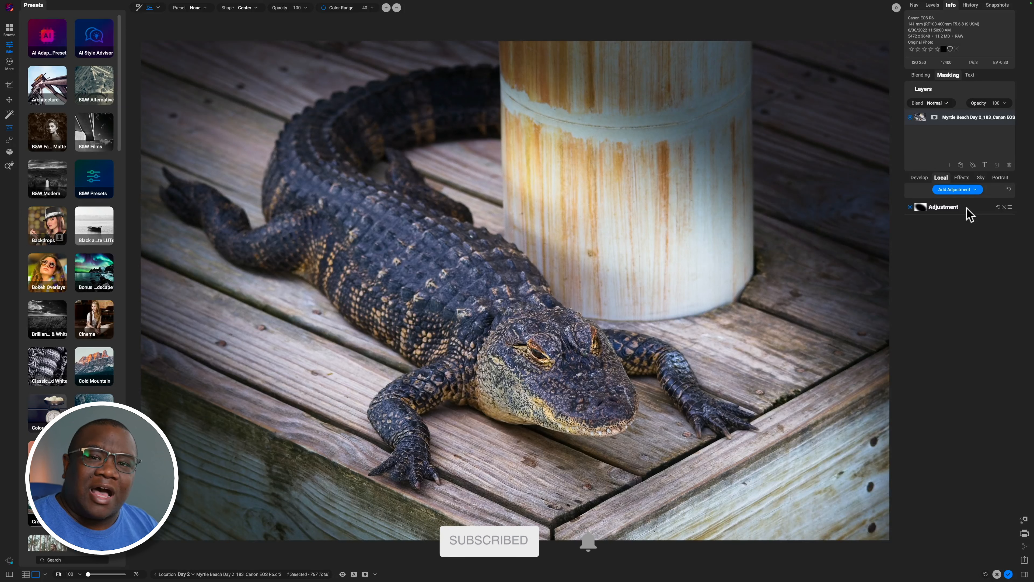
left_click(955, 190)
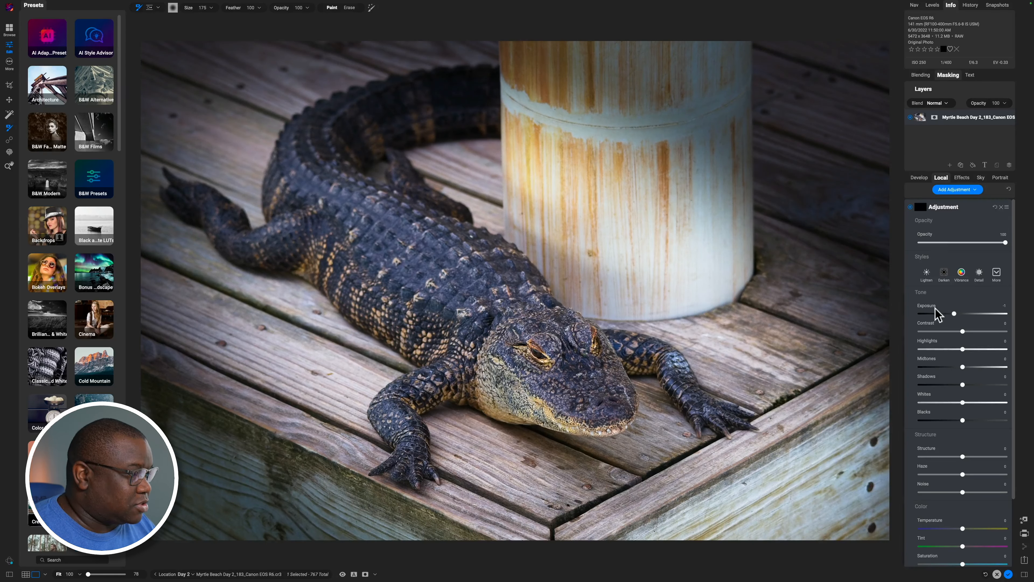
left_click(927, 273)
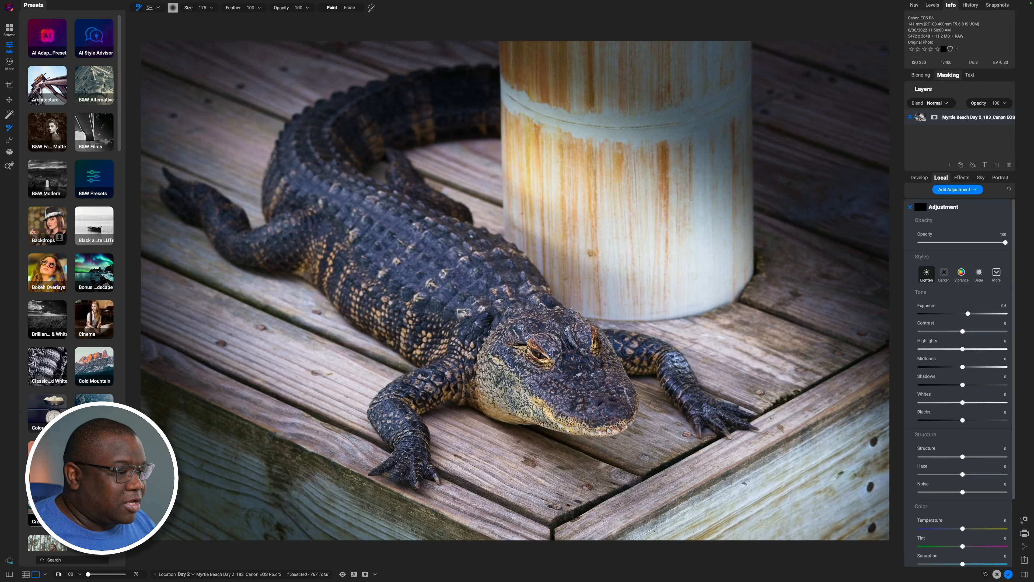
Paint the Lighten adjustment over the alligator's eyes, reducing the brush size to 80 and then 45
key("bracketleft")
key("bracketleft")
key("bracketleft")
key("bracketleft")
key("bracketleft")
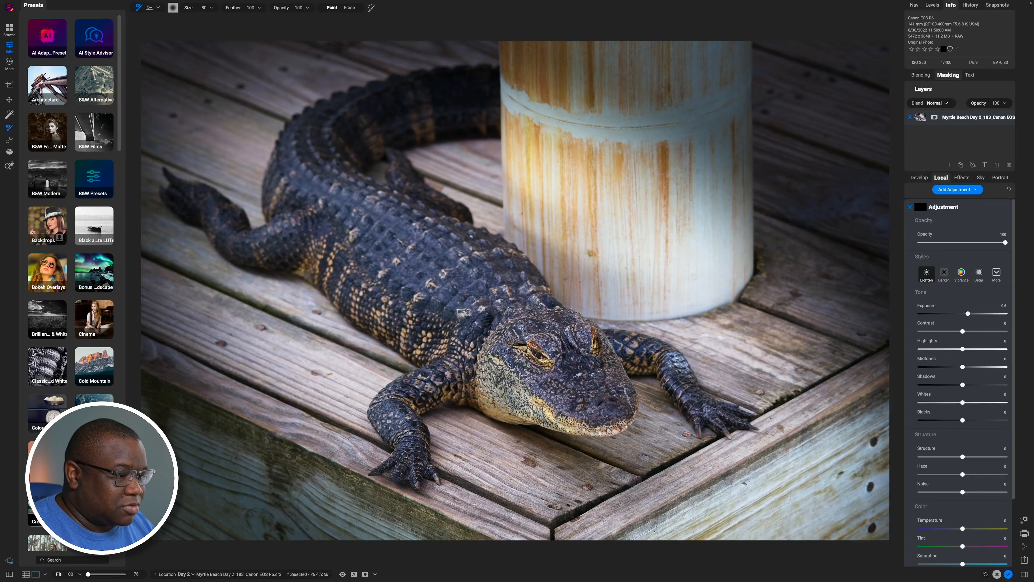
left_click_drag(543, 358, 531, 348)
key("bracketleft")
key("bracketleft")
key("bracketleft")
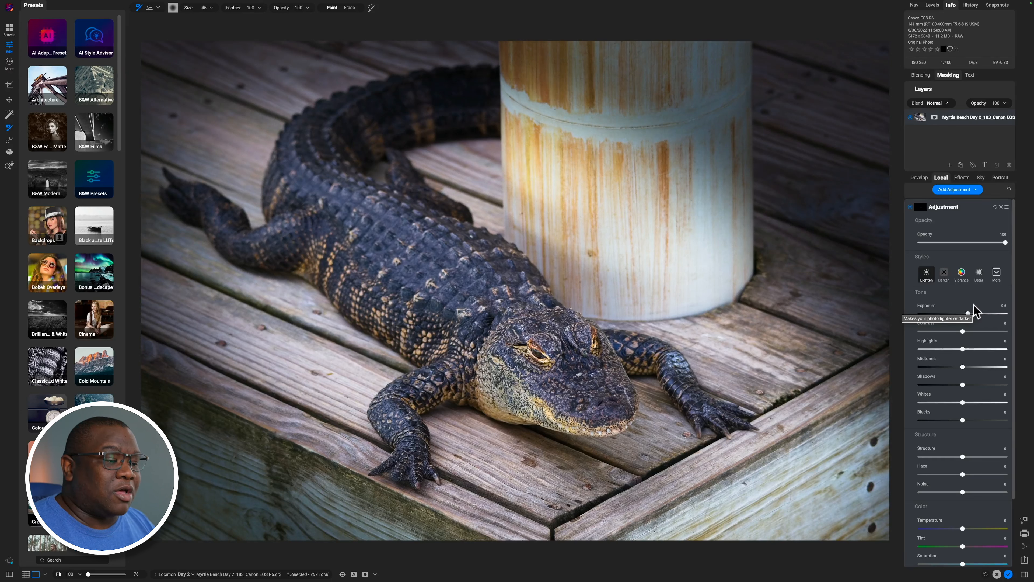
Lower the eye adjustment's opacity to about 62 and compare the eyes with and without it
left_click(911, 207)
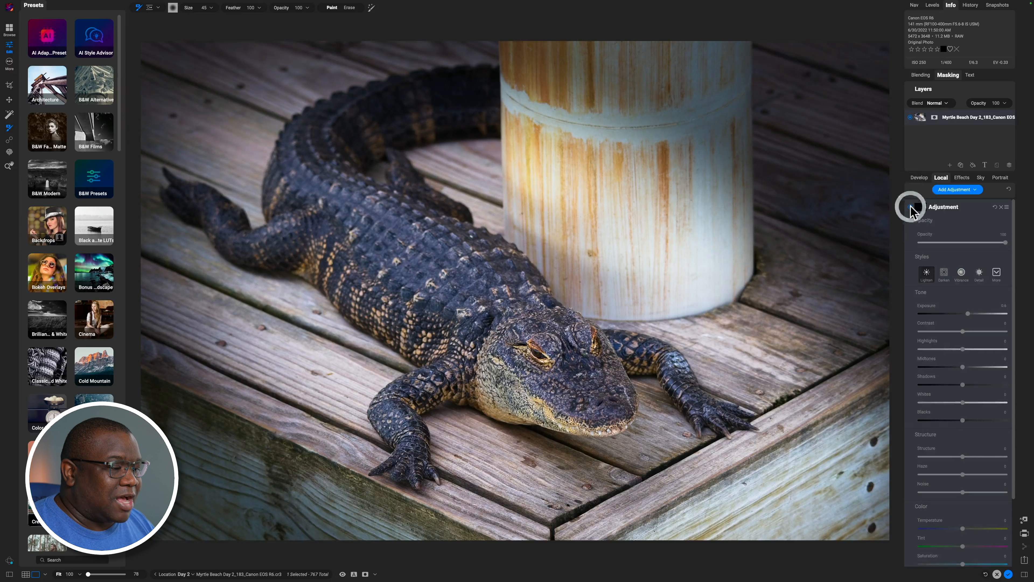
left_click(911, 207)
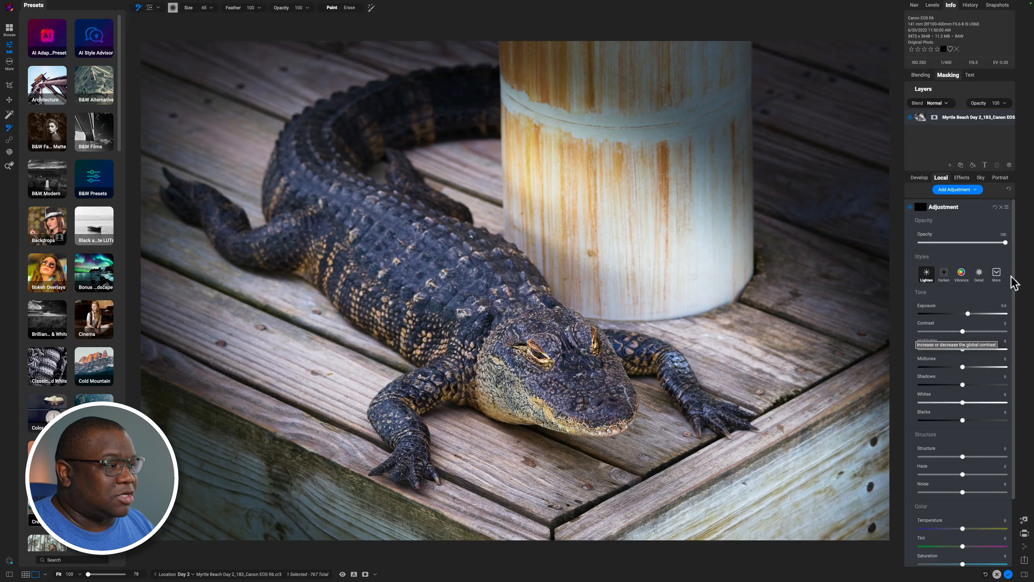
left_click_drag(1004, 243, 973, 243)
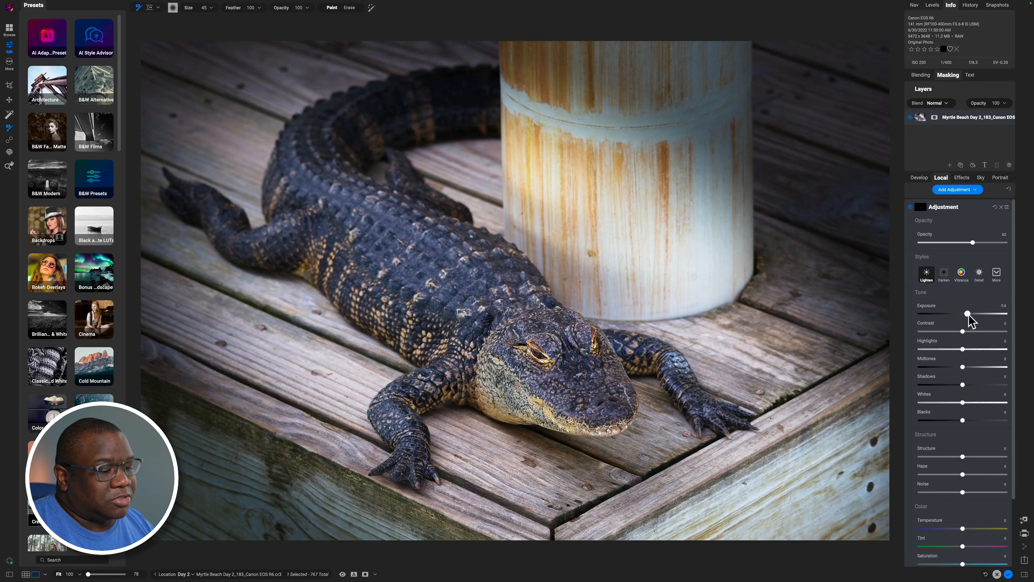
left_click(910, 207)
left_click(910, 207)
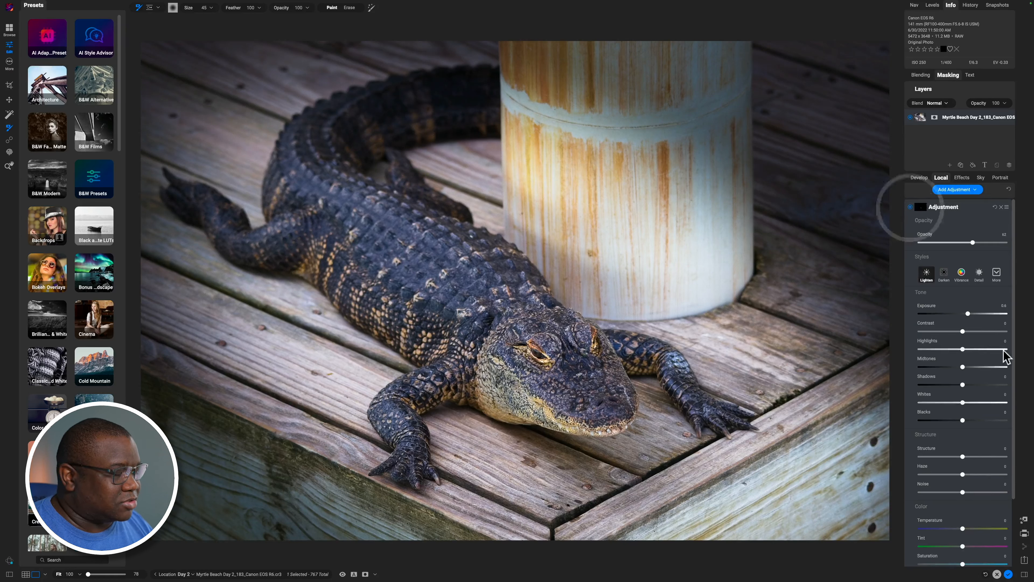
Raise the Structure and Contrast of the eye adjustment and compare the photo before and after the edits
left_click_drag(962, 456, 989, 457)
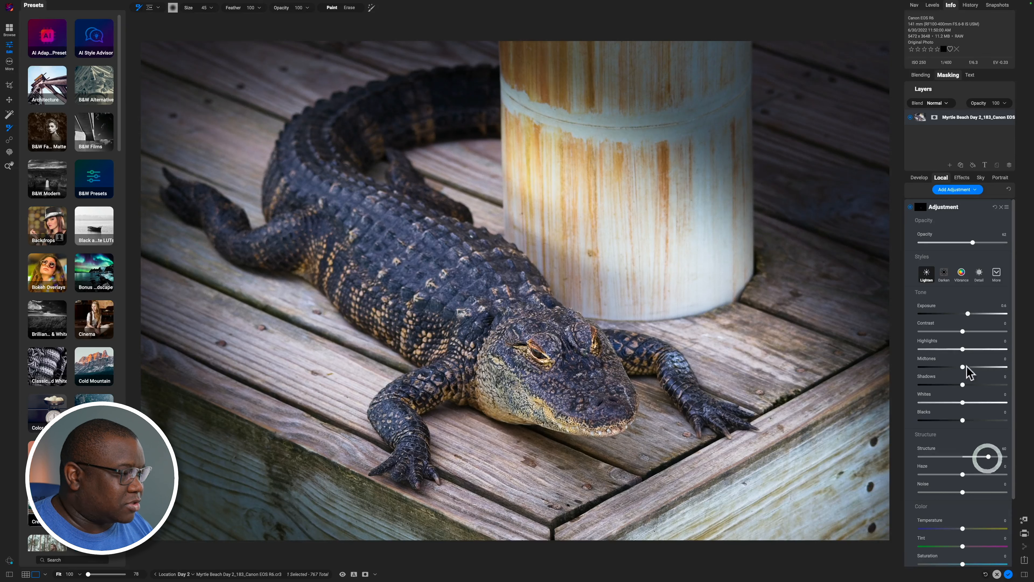
left_click_drag(963, 329, 981, 329)
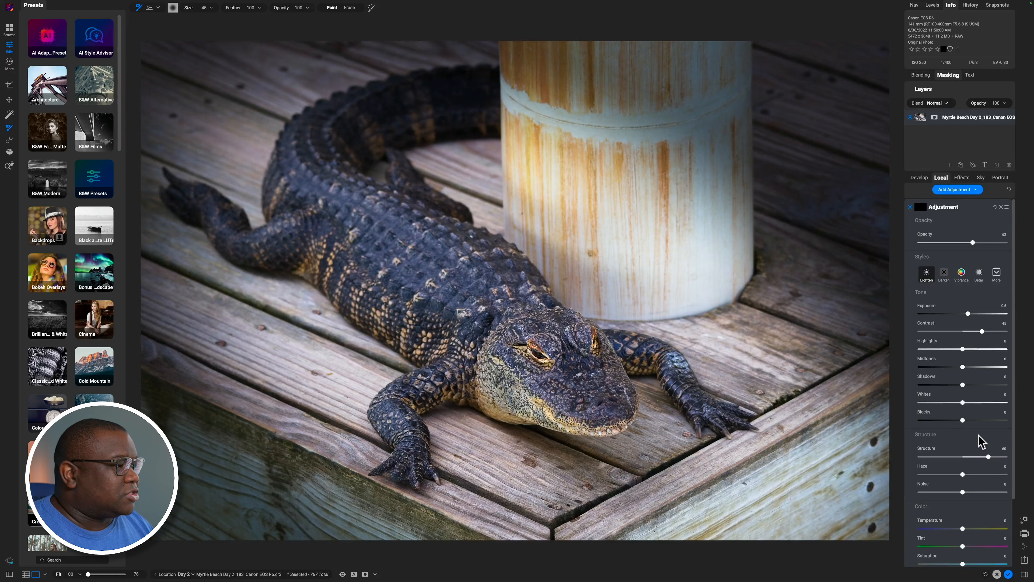
left_click(961, 211)
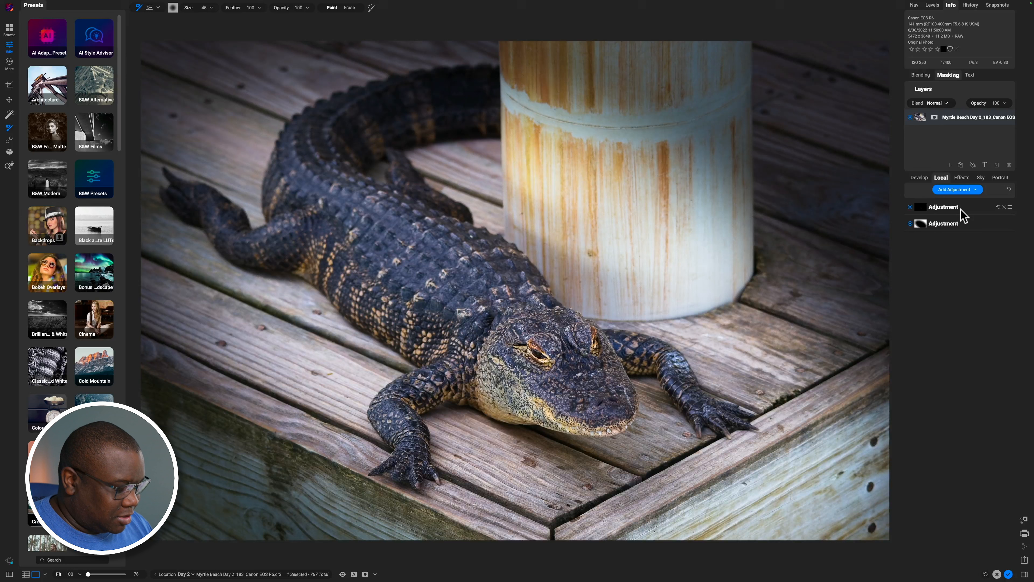
key("backslash")
key("backslash")
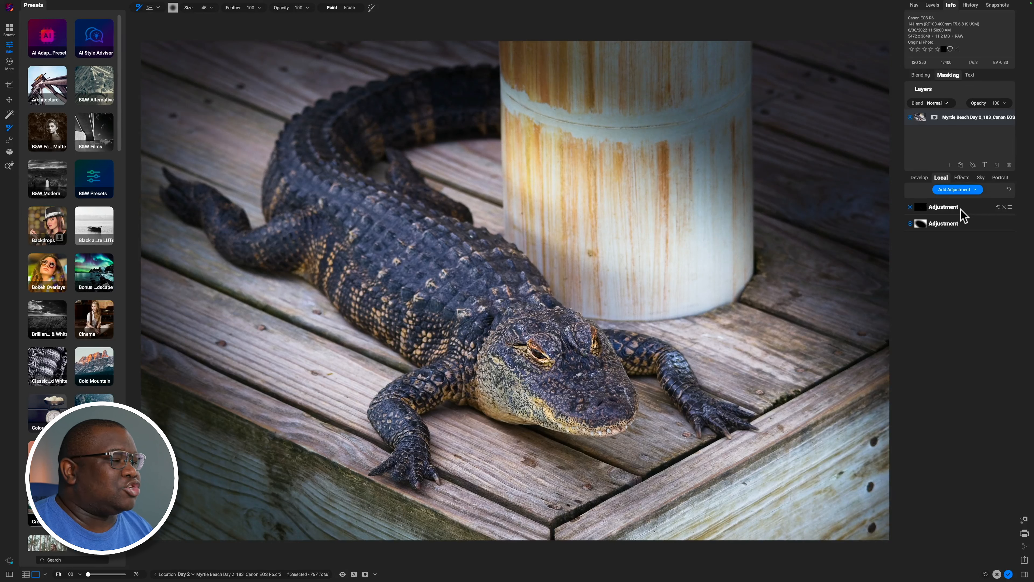
Add a Color Enhancer filter and lower the brightness of its yellow range to about -75
left_click(956, 176)
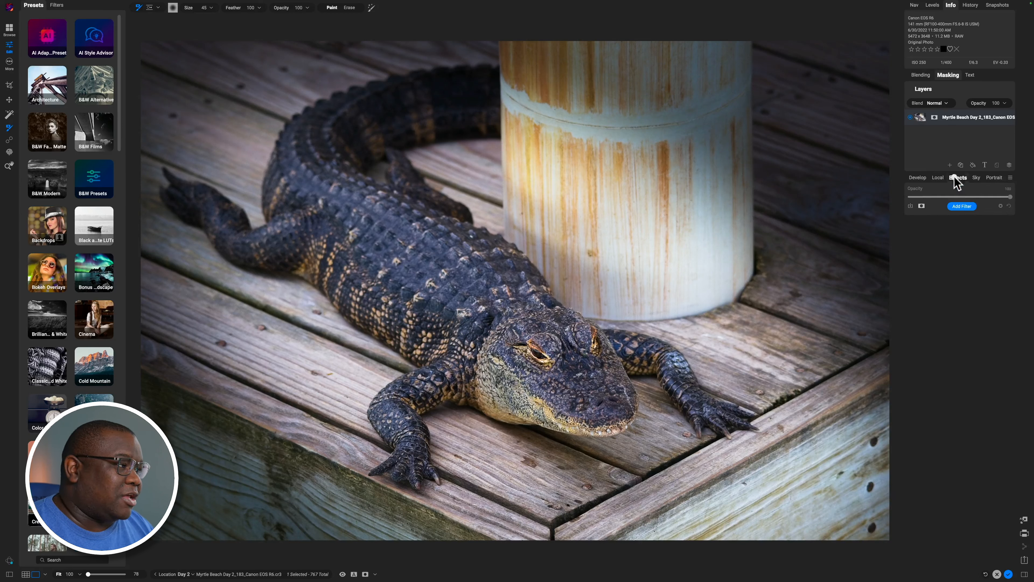
left_click(961, 206)
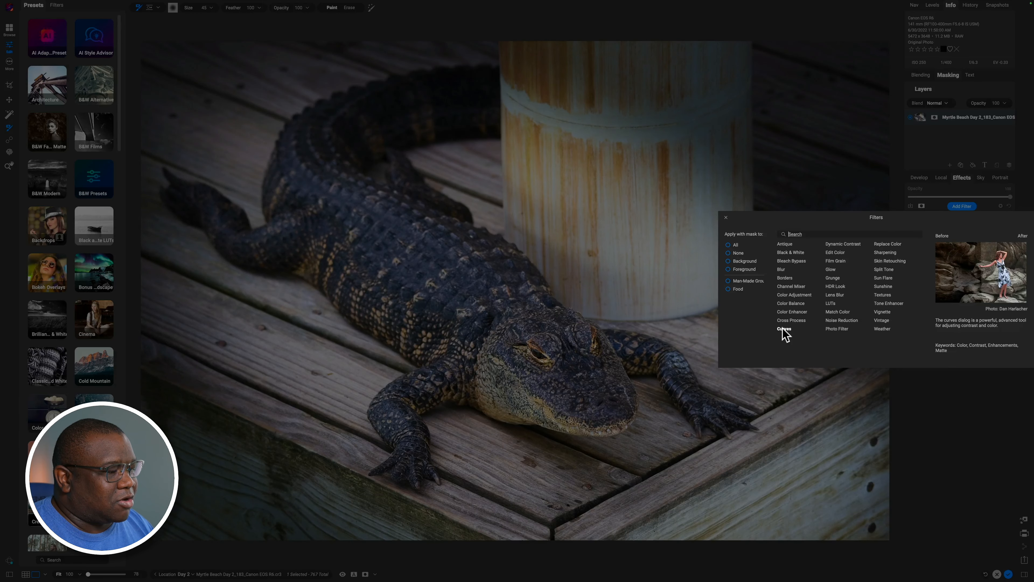
left_click(788, 314)
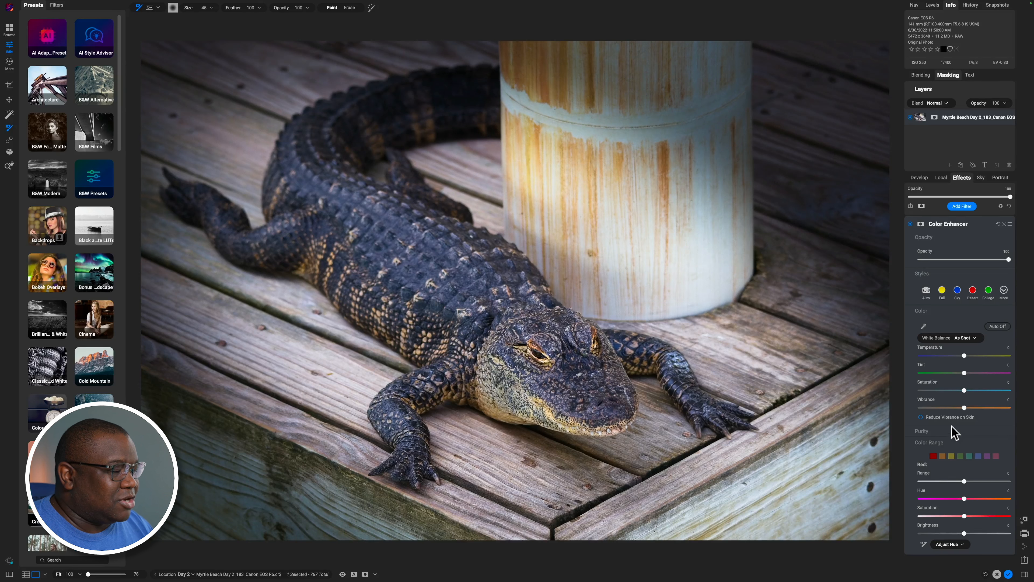
left_click(919, 311)
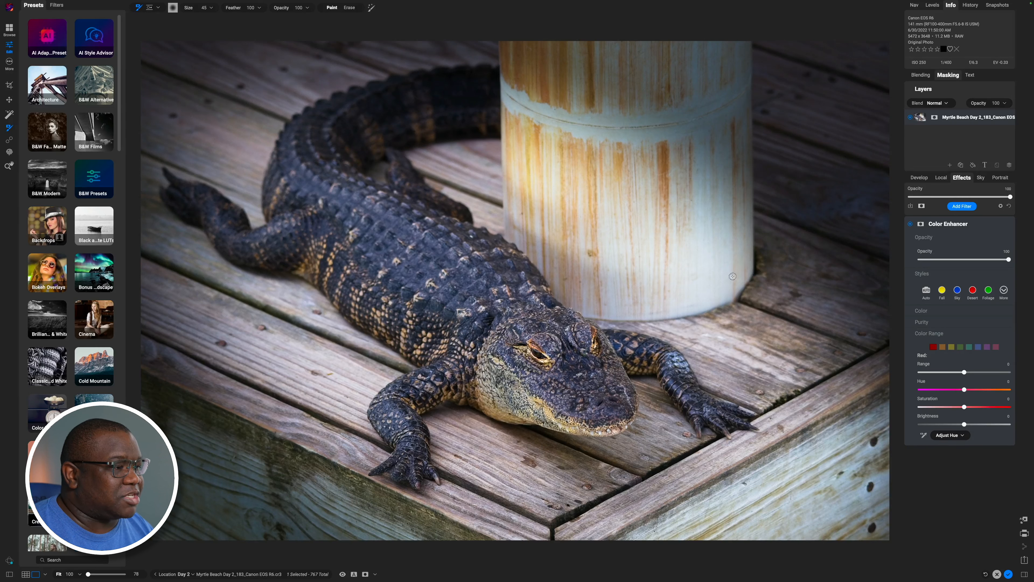
left_click(952, 346)
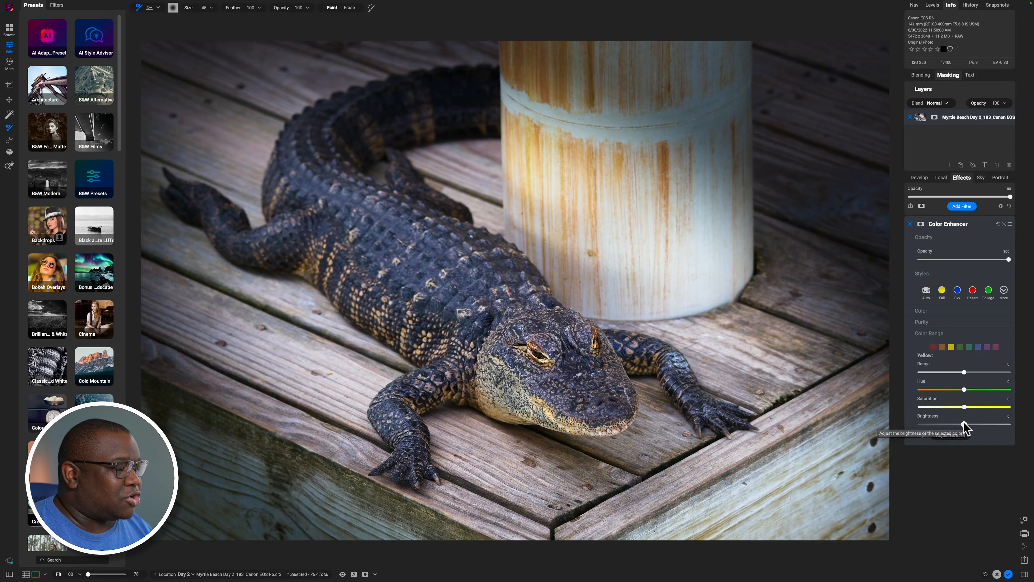
left_click_drag(964, 424, 927, 436)
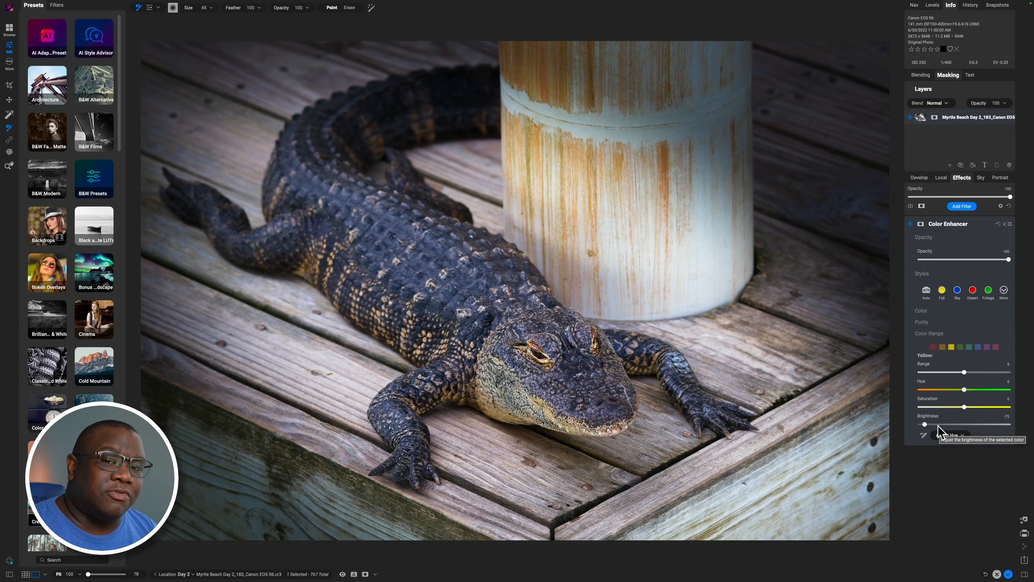
Mask the whole alligator out of the Color Enhancer filter with Quick Mask and check the resulting mask
key("k")
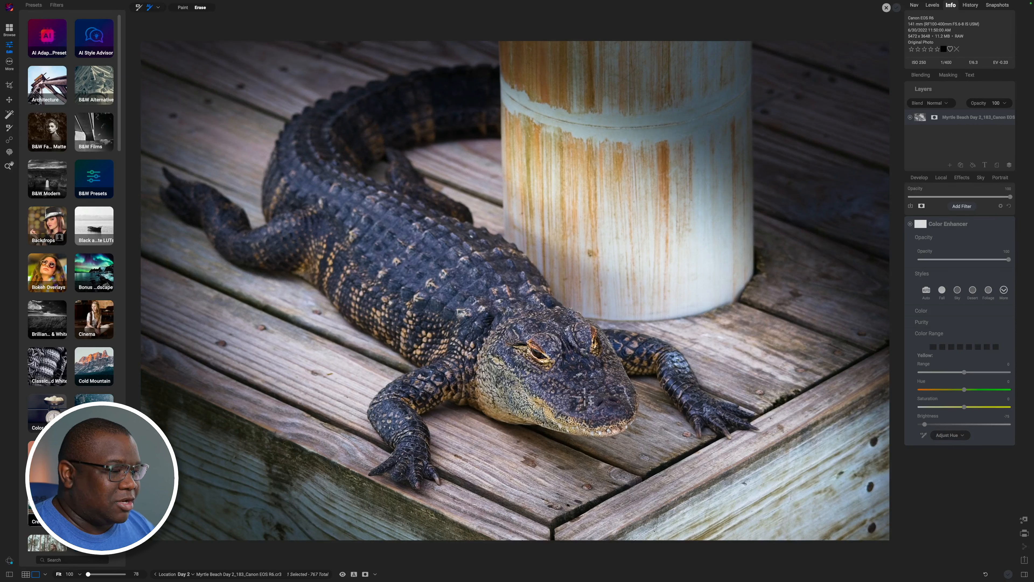
left_click(582, 383)
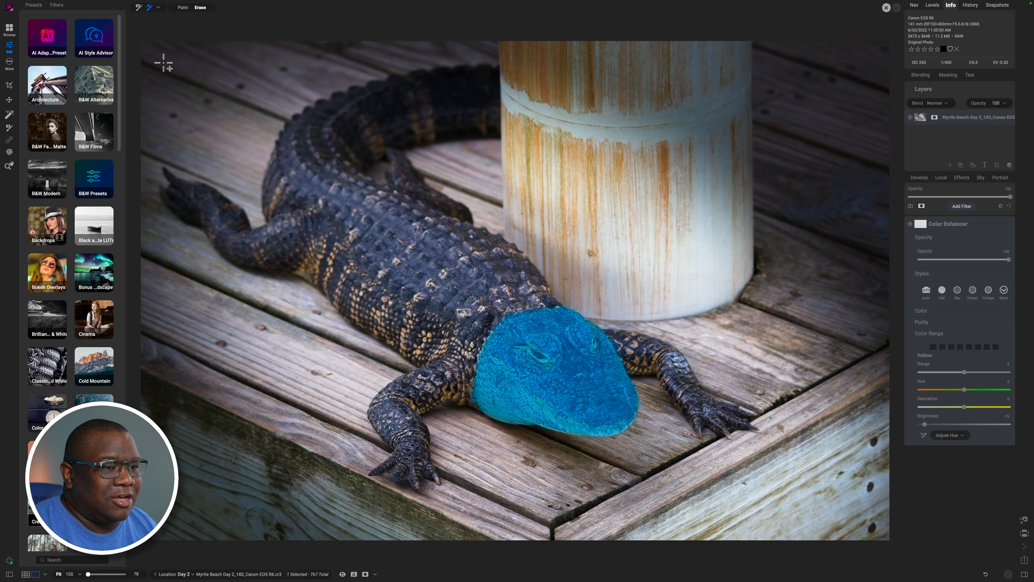
left_click_drag(163, 62, 799, 496)
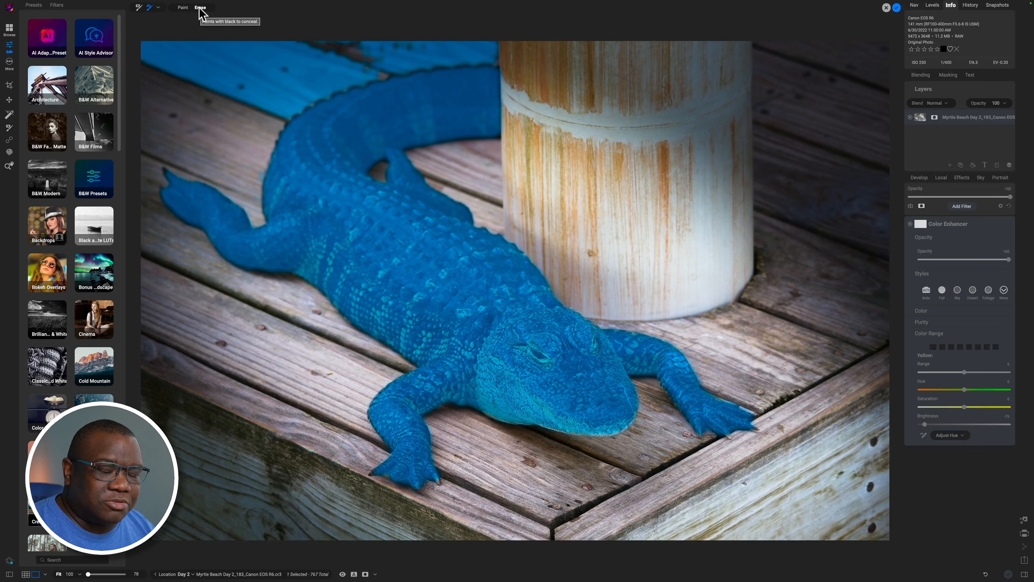
left_click(897, 8)
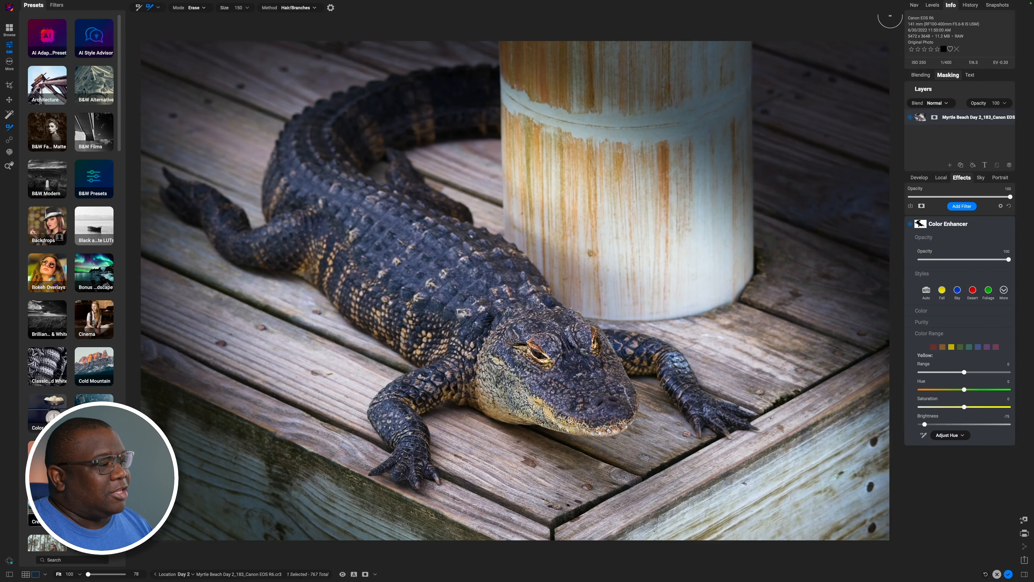
key("ctrl+m")
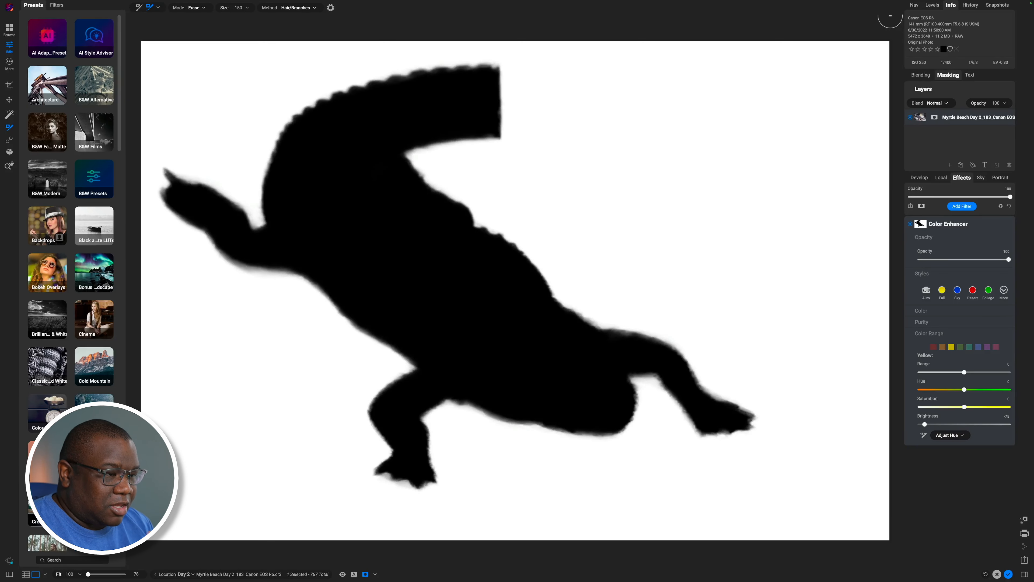
key("ctrl+m")
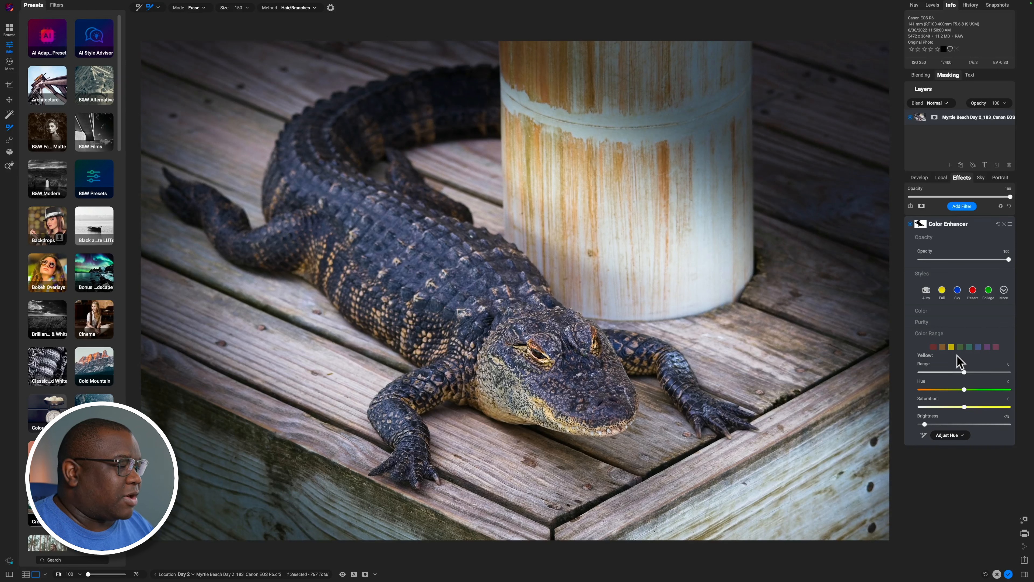
Try boosting the red range and raising orange saturation to 100, and reset the Color Enhancer settings
left_click(933, 349)
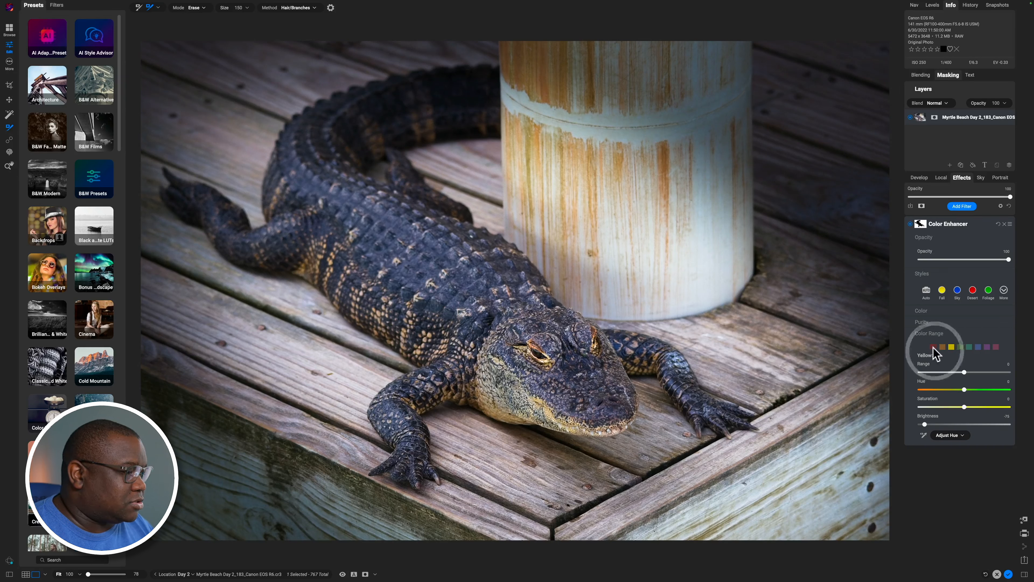
left_click_drag(964, 425, 1006, 407)
left_click(951, 347)
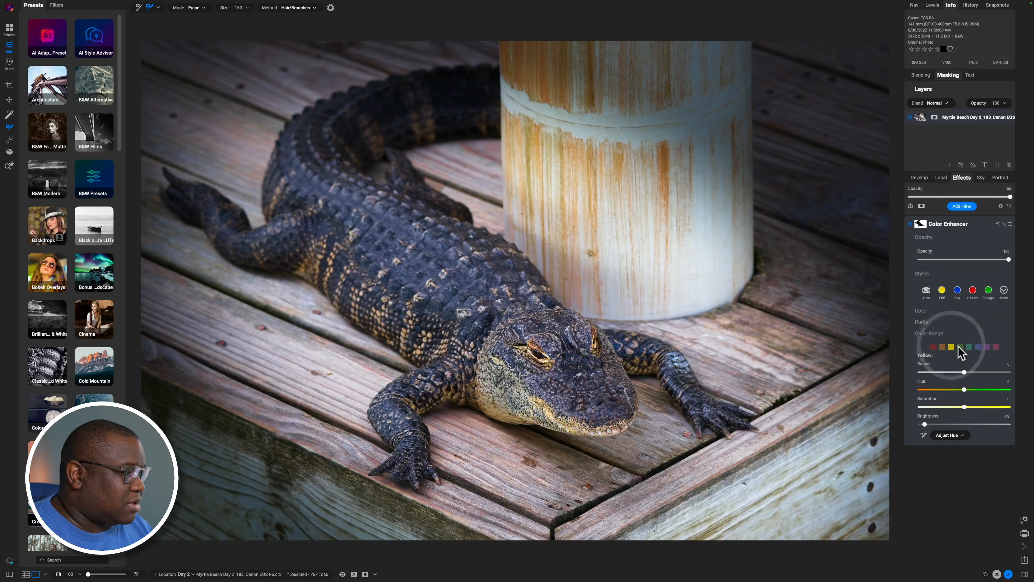
left_click(943, 347)
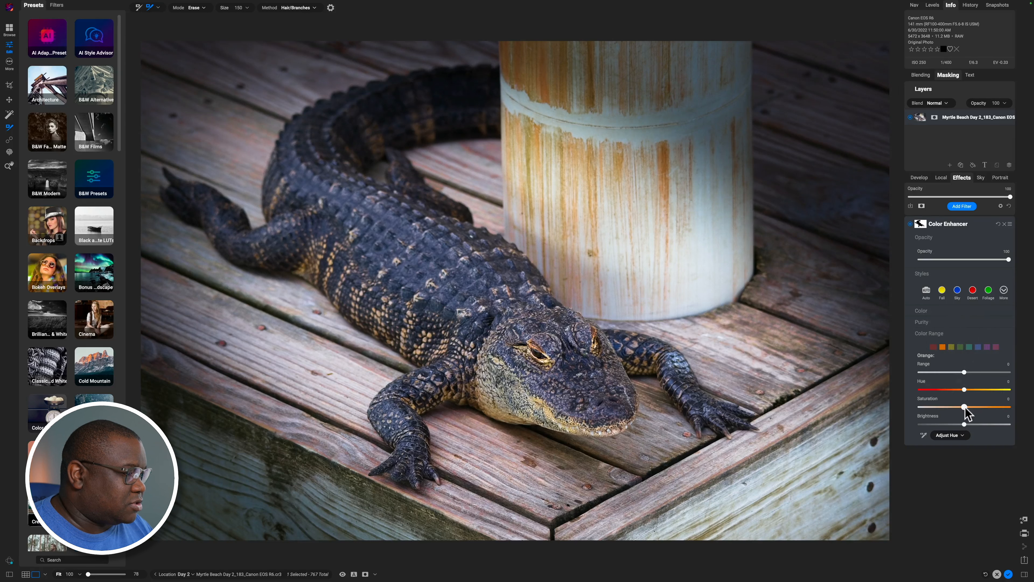
left_click_drag(966, 407, 1024, 410)
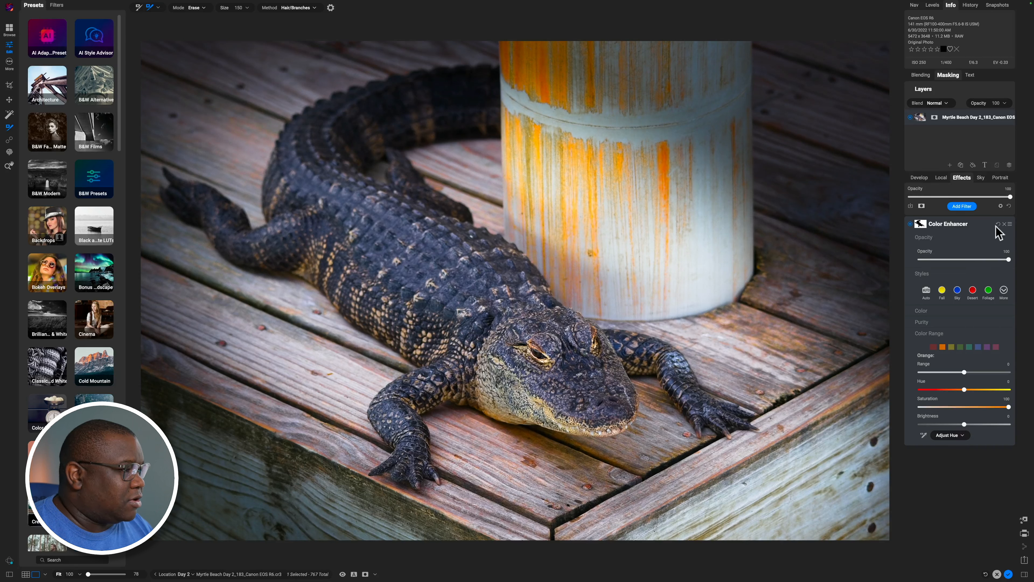
left_click(998, 224)
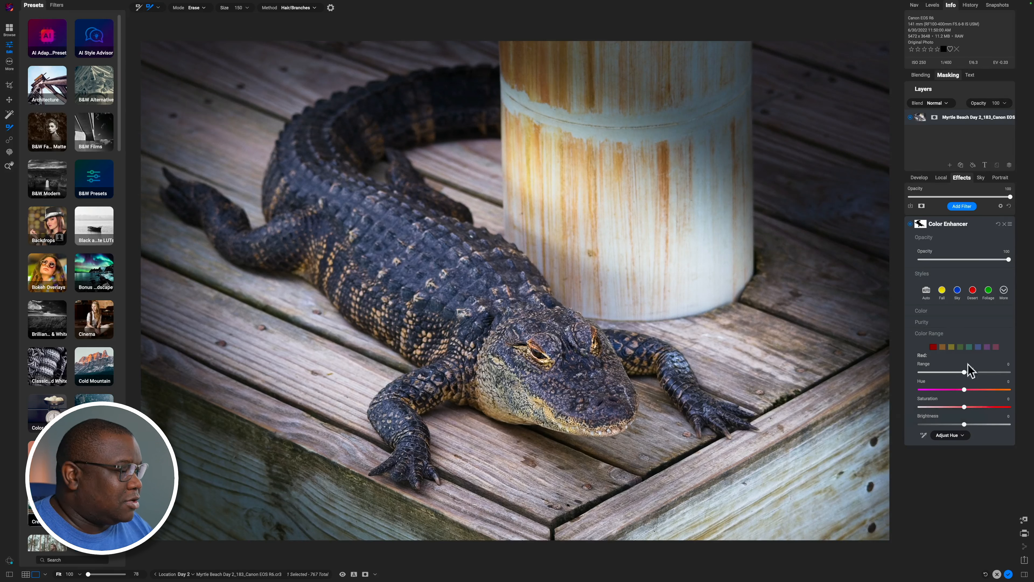
Lower the yellow range's brightness and saturation, and set the orange range's brightness to about -80 and saturation to about -16
left_click(951, 347)
left_click_drag(964, 424, 936, 407)
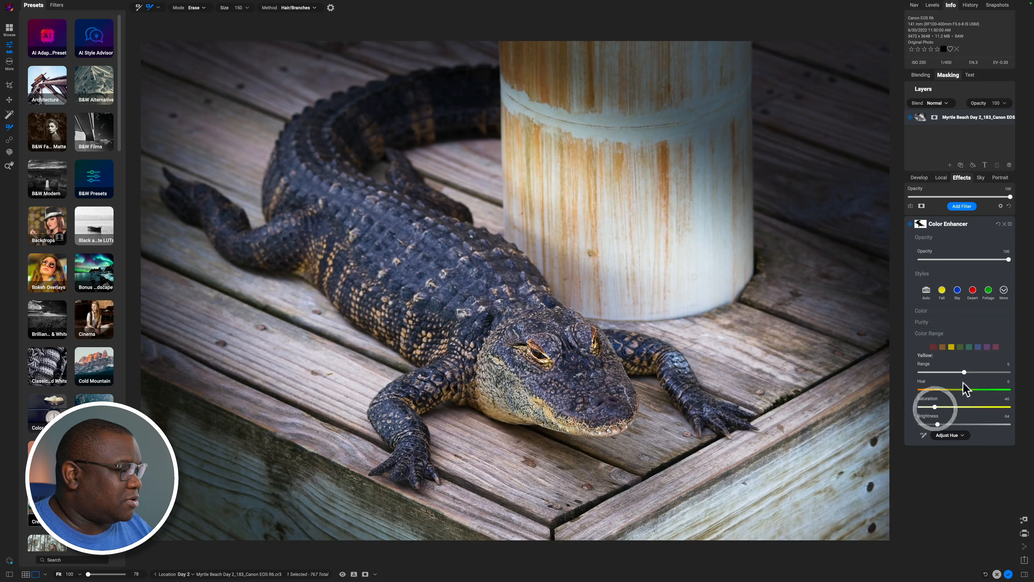
left_click(942, 347)
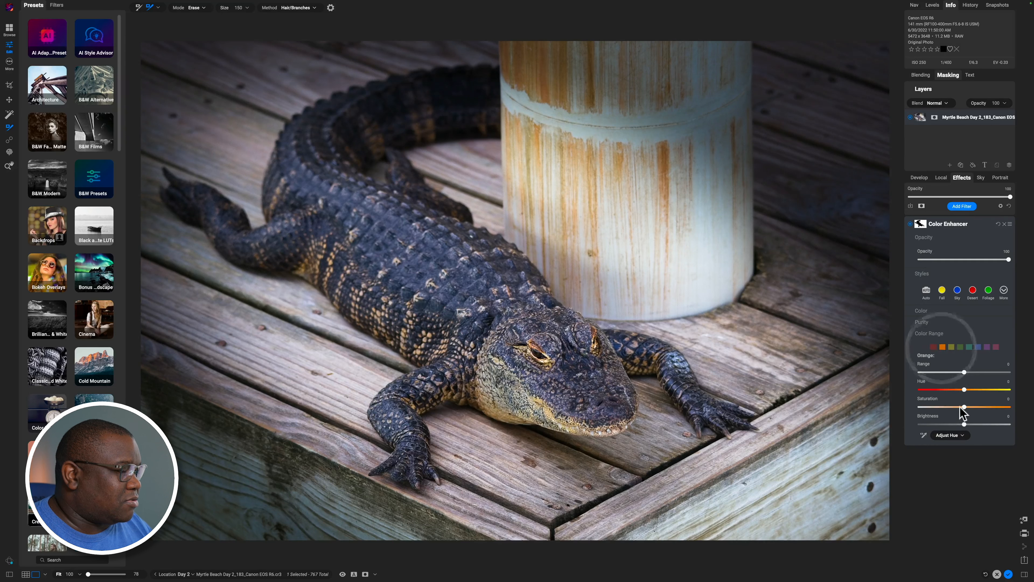
mouse_move(964, 424)
left_mouse_down()
mouse_move(924, 425)
mouse_move(951, 408)
mouse_move(937, 409)
mouse_move(1014, 409)
mouse_move(949, 417)
left_mouse_up()
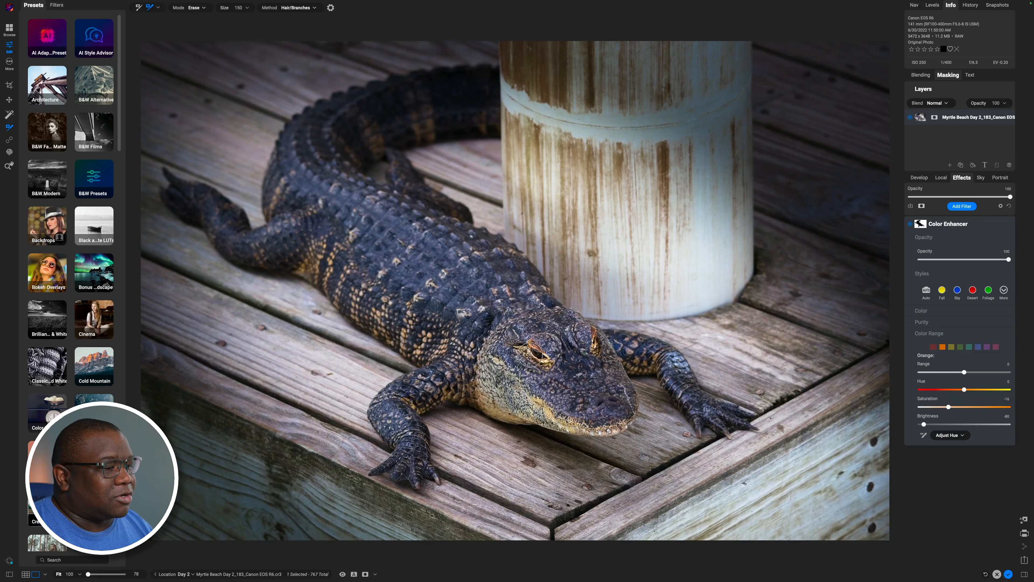
left_click(948, 222)
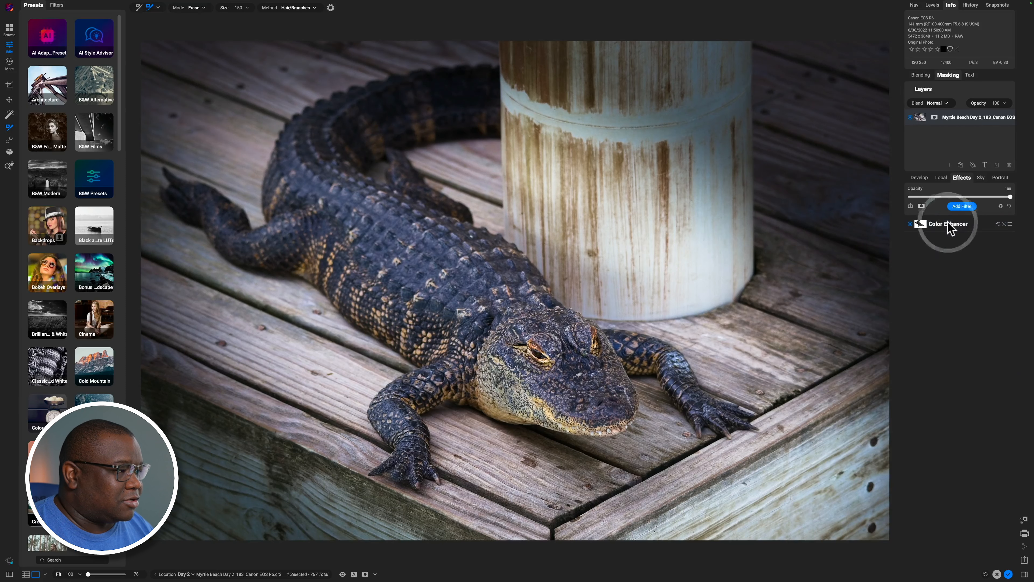
Add a Curves filter and sample the bright post and the alligator's dark back to place a highlight and a shadow point
left_click(962, 206)
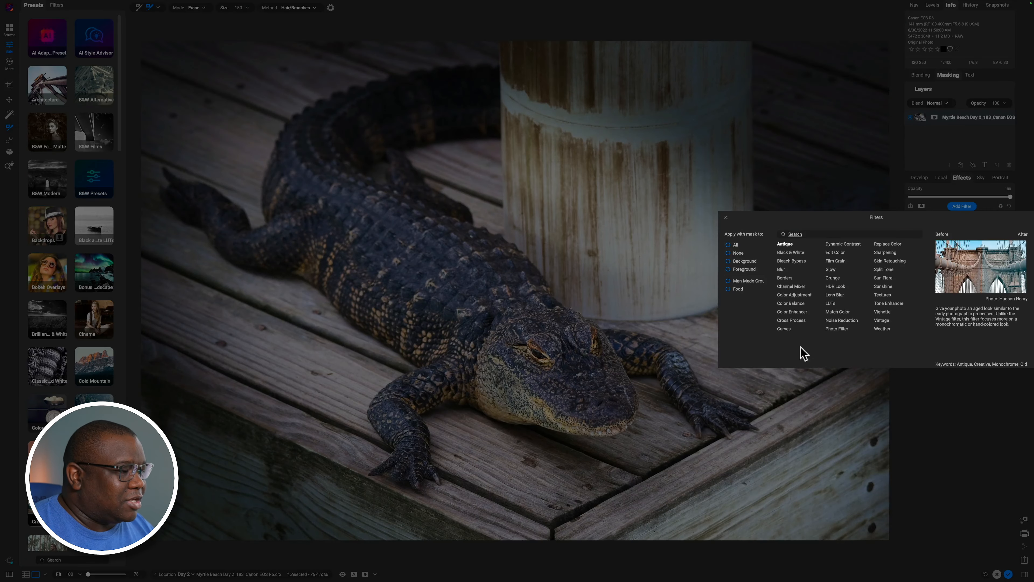
left_click(784, 329)
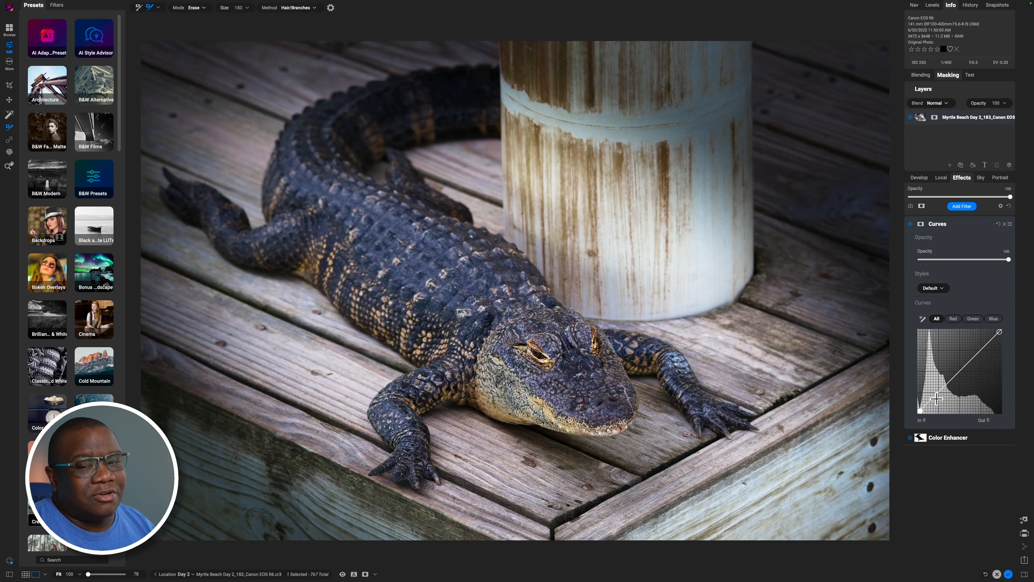
left_click(922, 318)
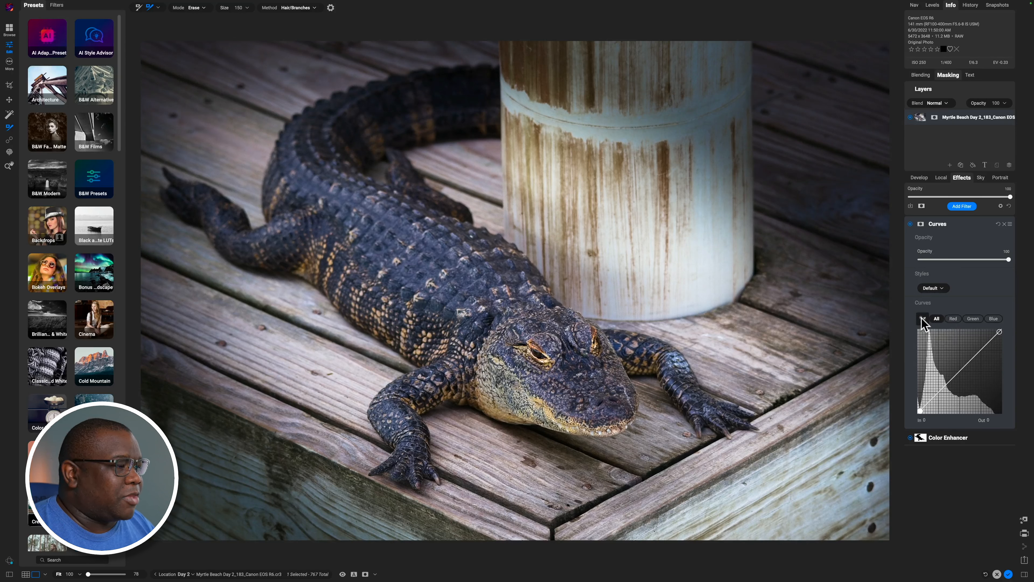
left_click(712, 267)
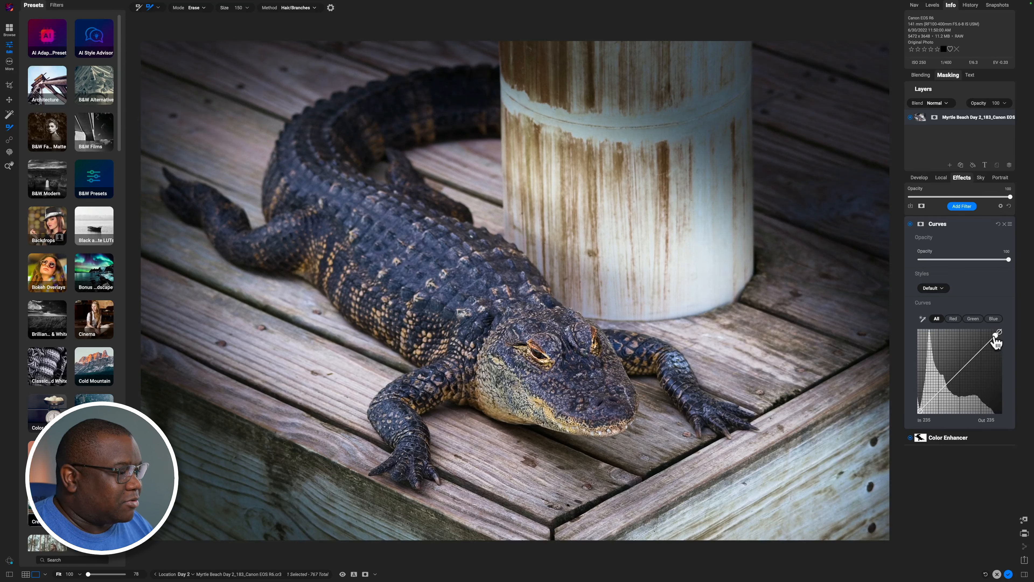
left_click(923, 319)
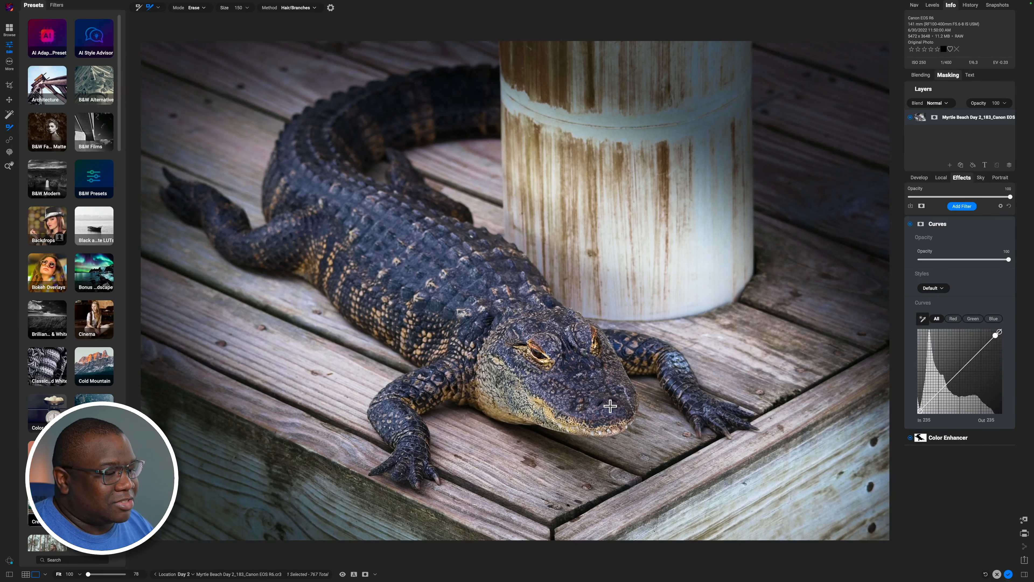
left_click(479, 332)
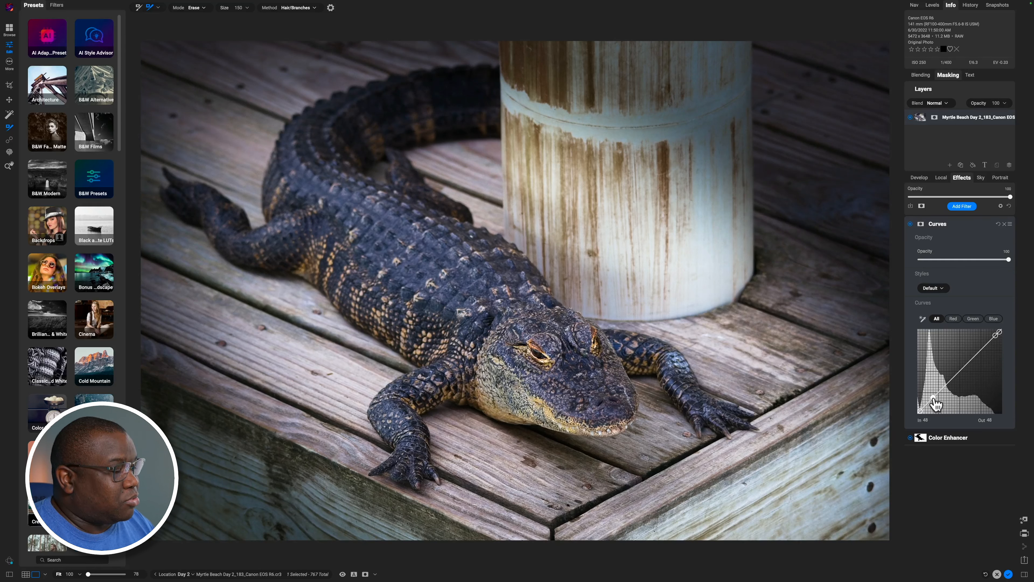
Lower the curve's shadow point to about output 41, raise the highlight point to input 227, output 236, and compare before and after
left_click_drag(933, 398, 934, 401)
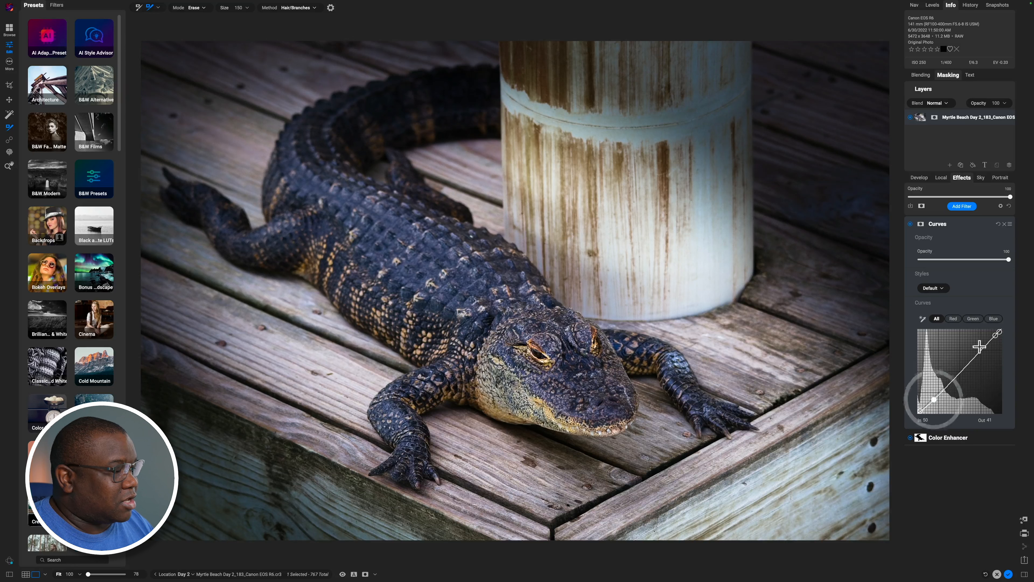
left_click_drag(997, 334, 993, 335)
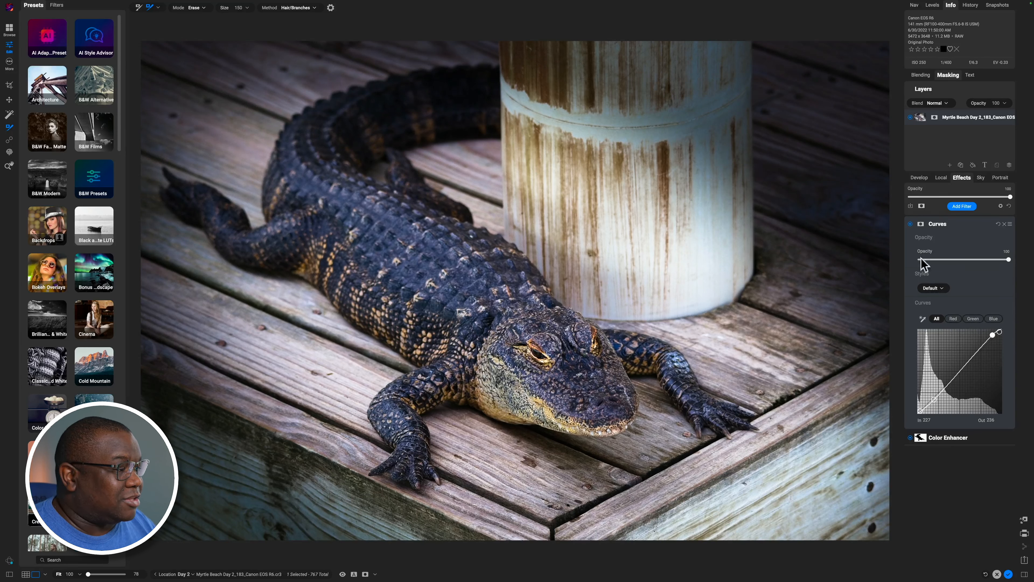
left_click(910, 224)
left_click(910, 224)
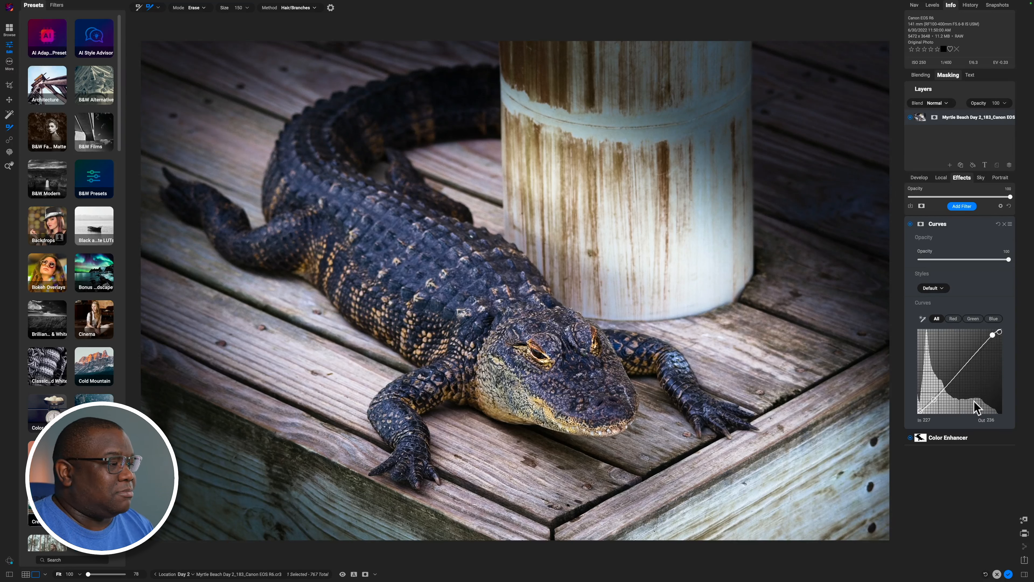
Set the Curves filter's blend mode to Luminosity and compare the photo with and without the filter
left_click(1010, 224)
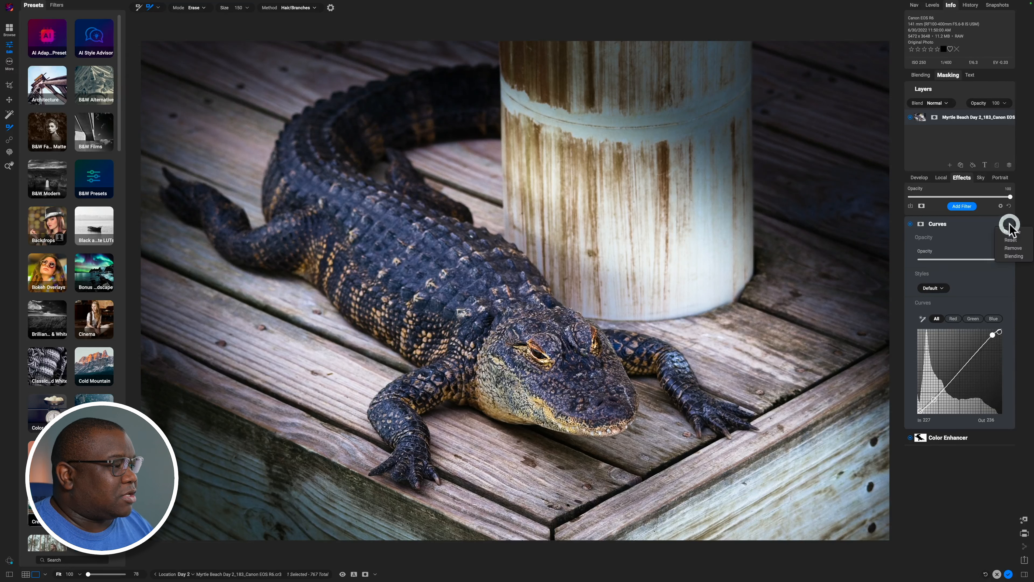
left_click(1014, 257)
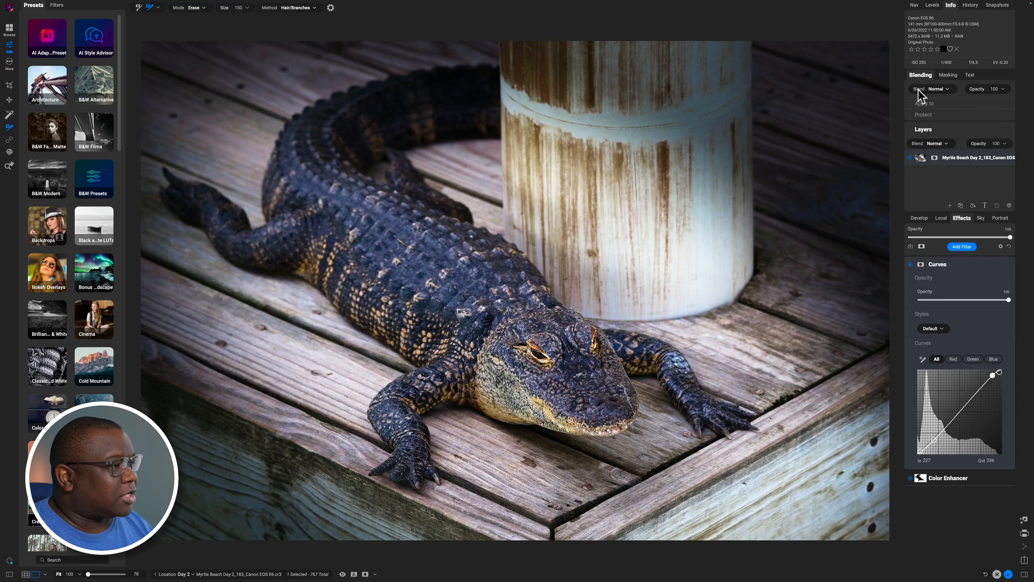
left_click(944, 93)
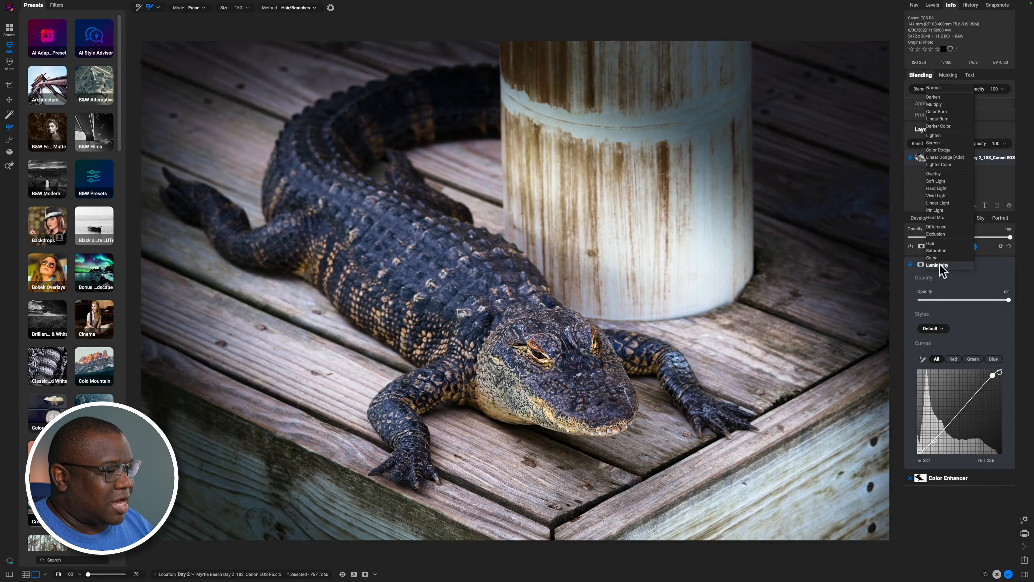
left_click(937, 265)
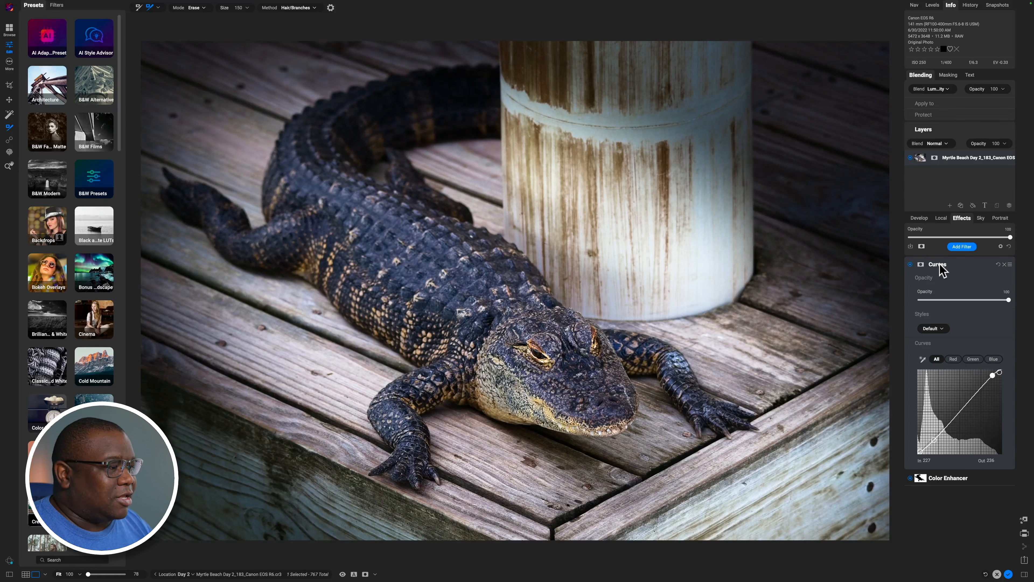
left_click(910, 265)
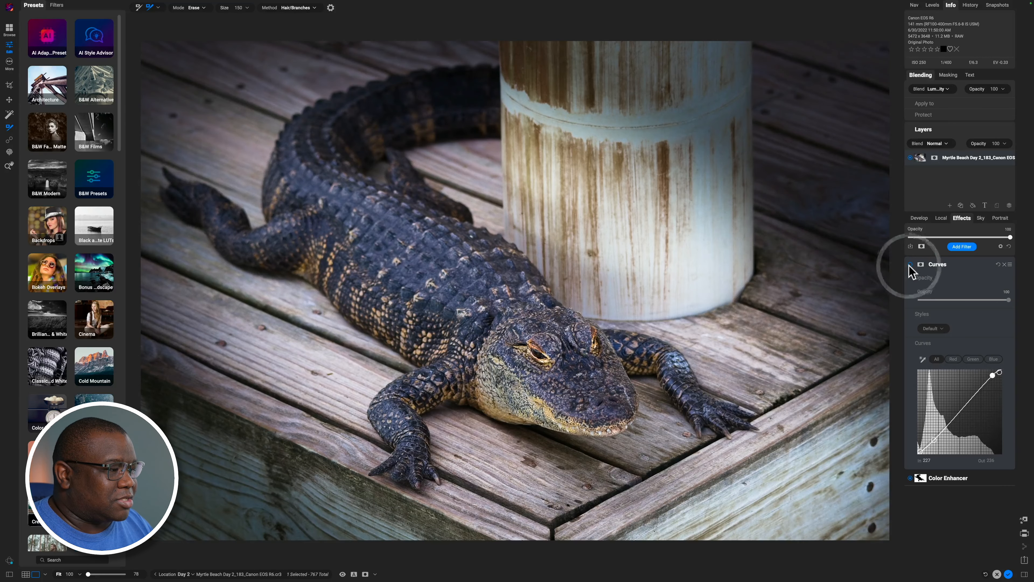
left_click(910, 265)
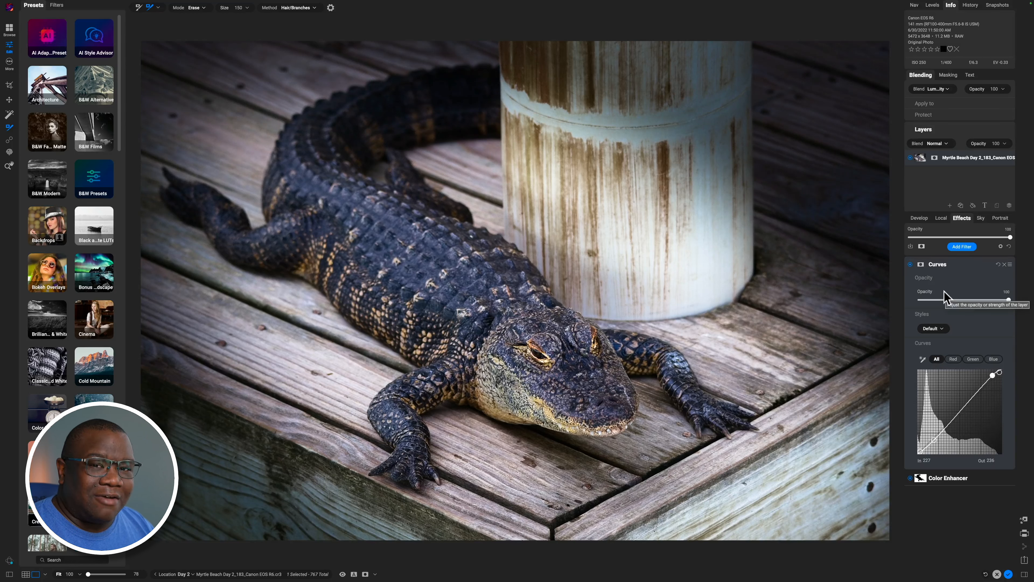
Add a Dynamic Contrast filter above Curves and compare the photo with and without it
left_click(951, 264)
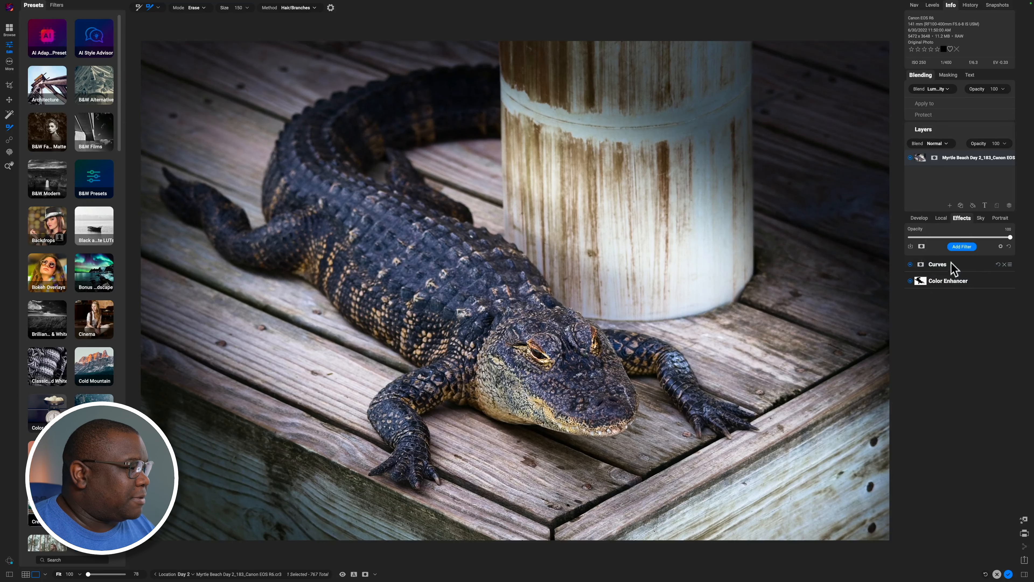
left_click(961, 246)
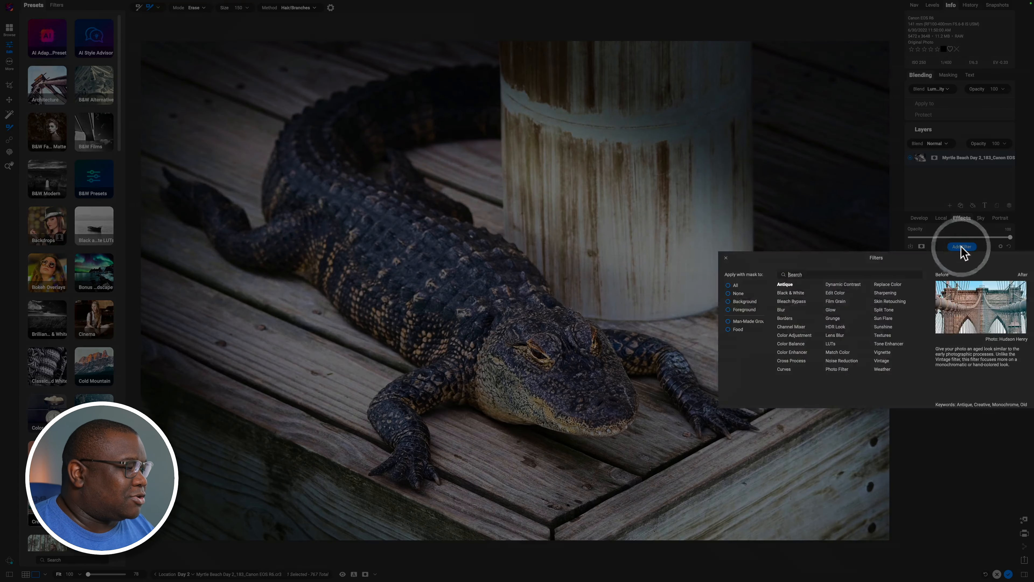
left_click(847, 286)
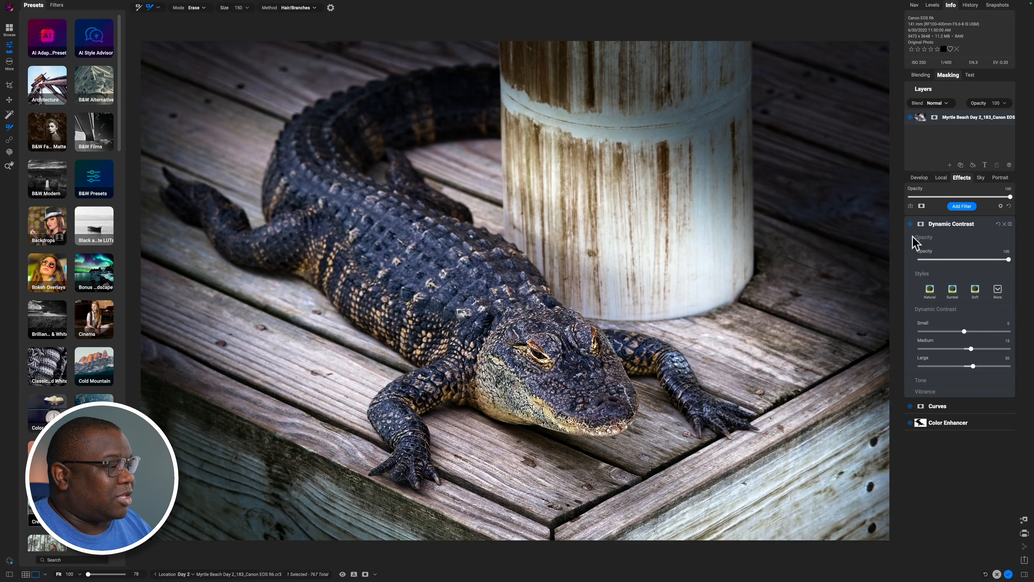
left_click(909, 224)
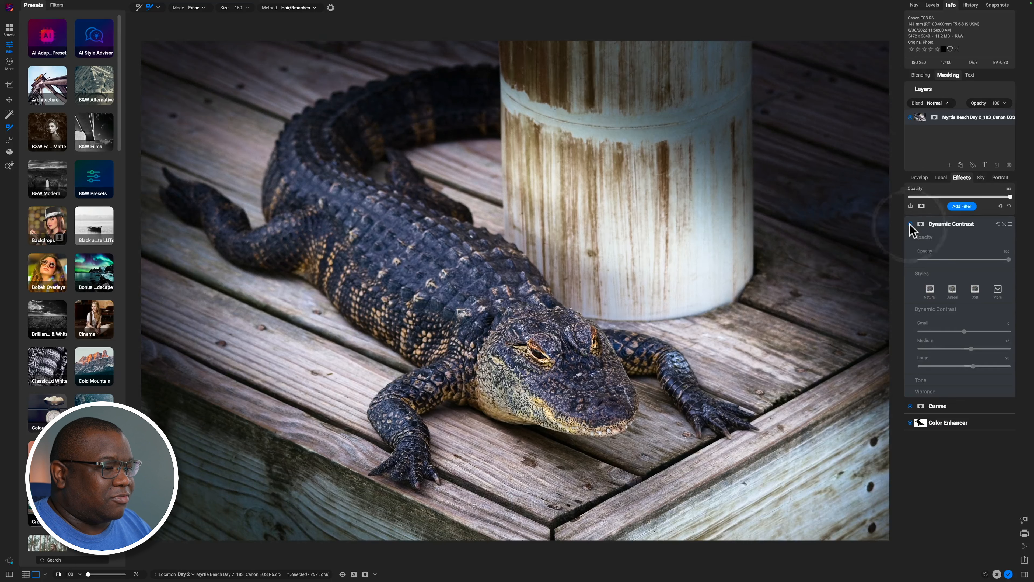
left_click(910, 225)
left_click(910, 225)
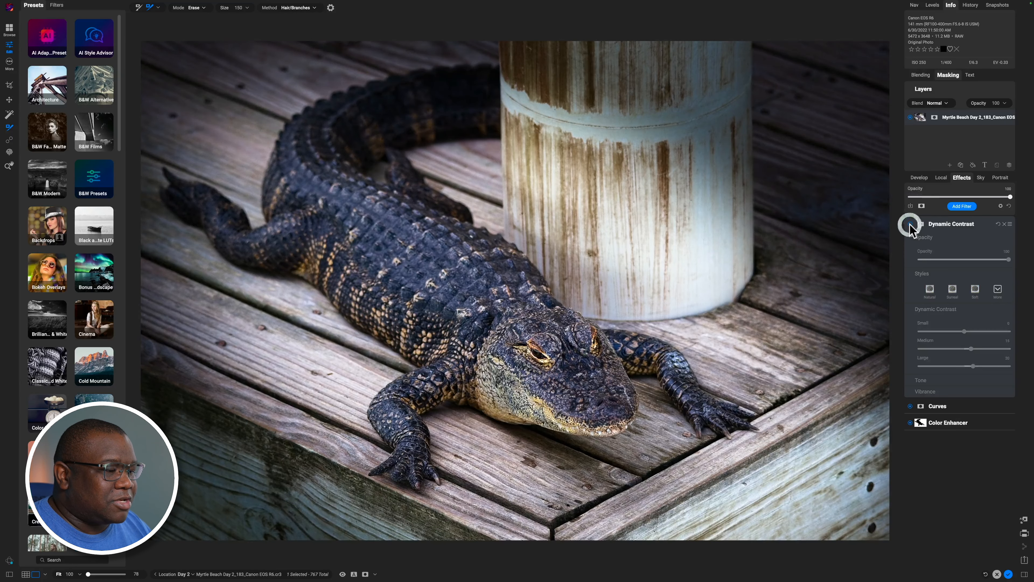
left_click(910, 225)
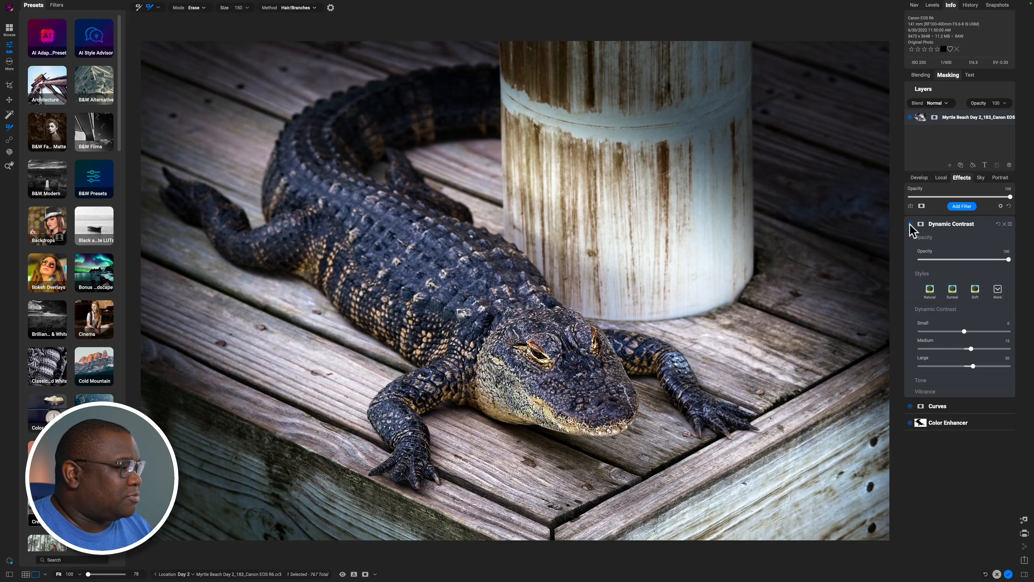
Copy the Color Enhancer filter's mask and paste it onto the Dynamic Contrast filter
left_click(924, 423)
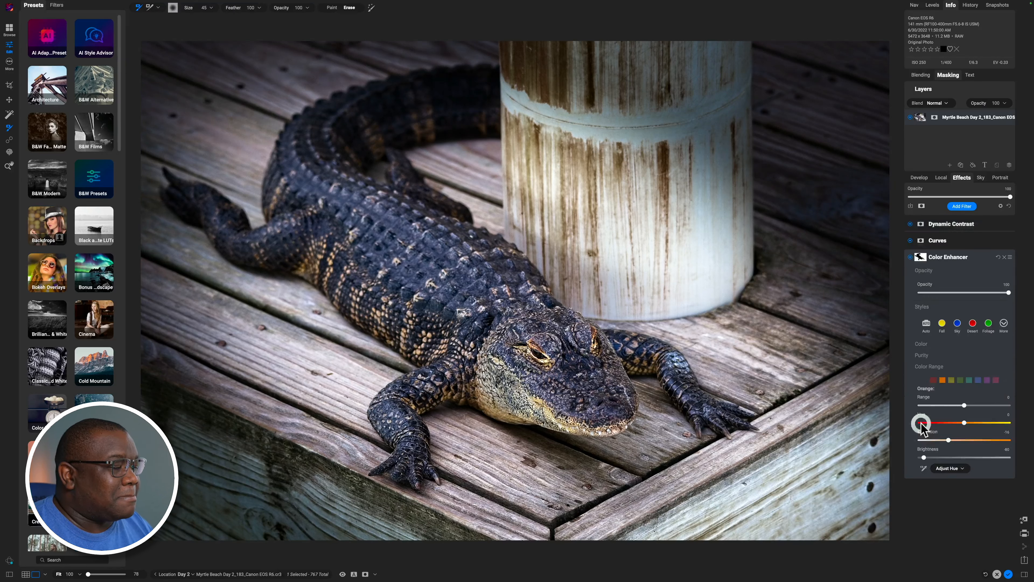
left_click(919, 257)
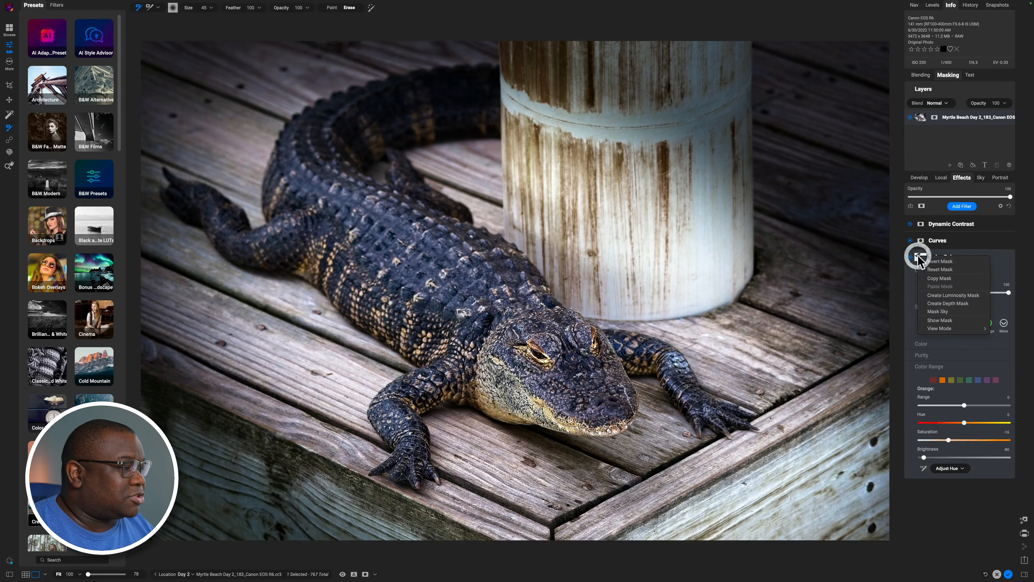
left_click(940, 278)
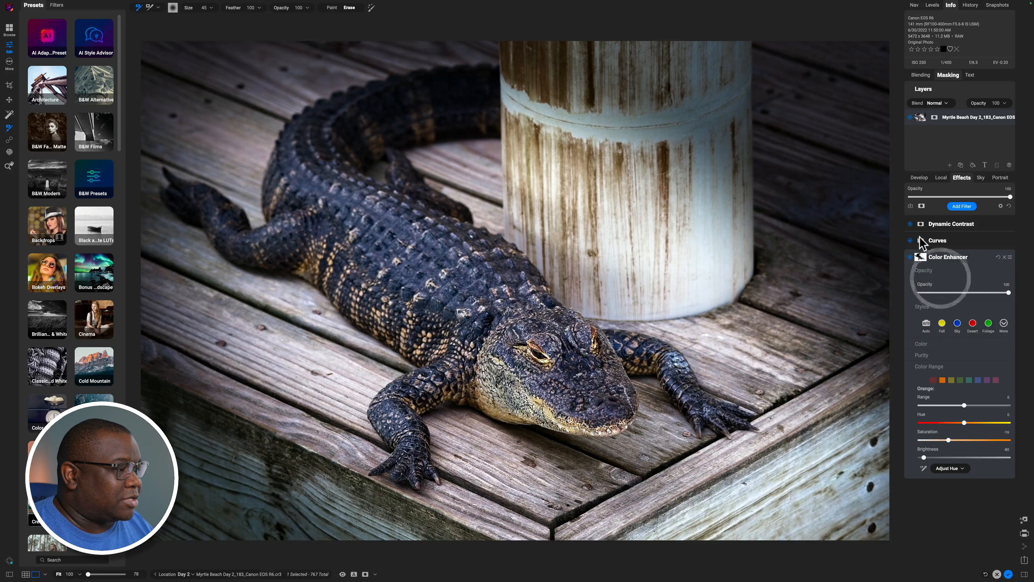
left_click(919, 224)
left_click(921, 225)
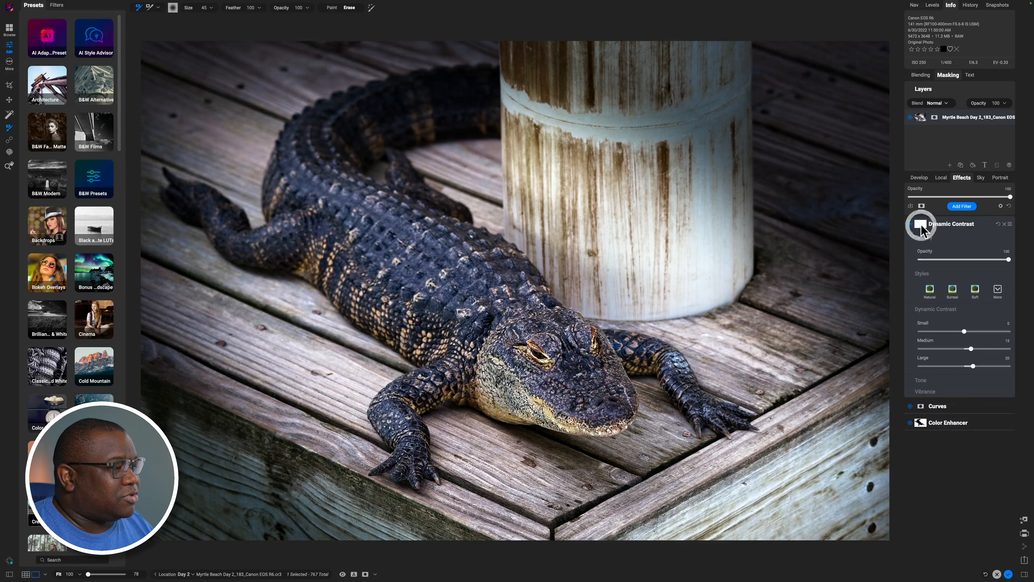
left_click(922, 225)
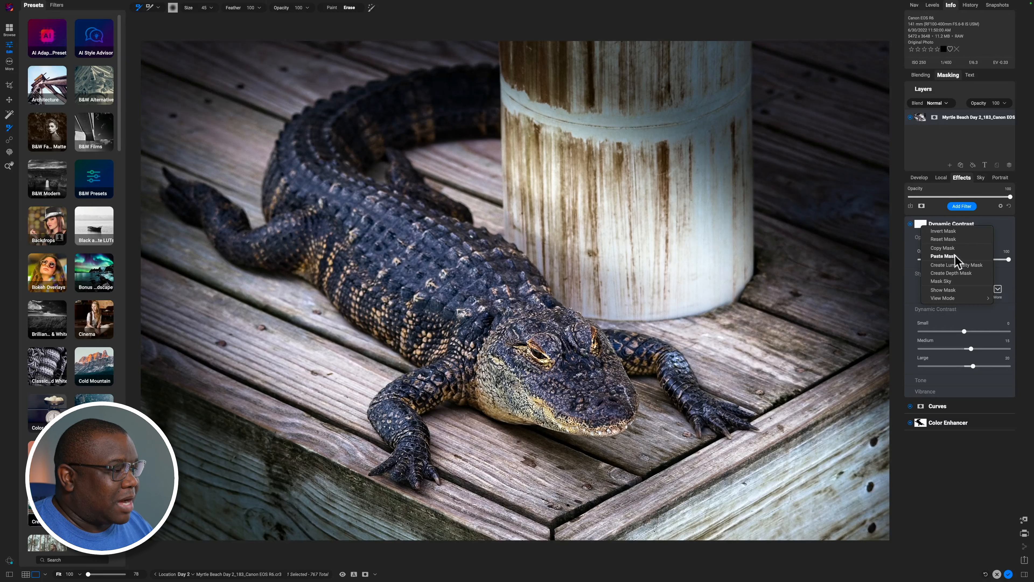
left_click(943, 256)
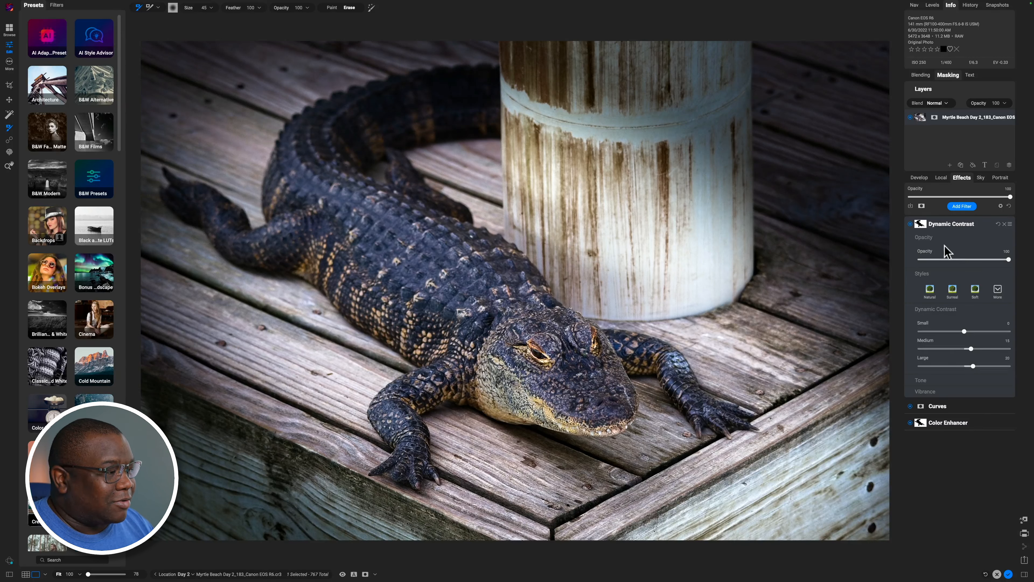
Invert the Dynamic Contrast mask to limit the filter to the alligator, and check the mask in black and white
left_click(921, 225)
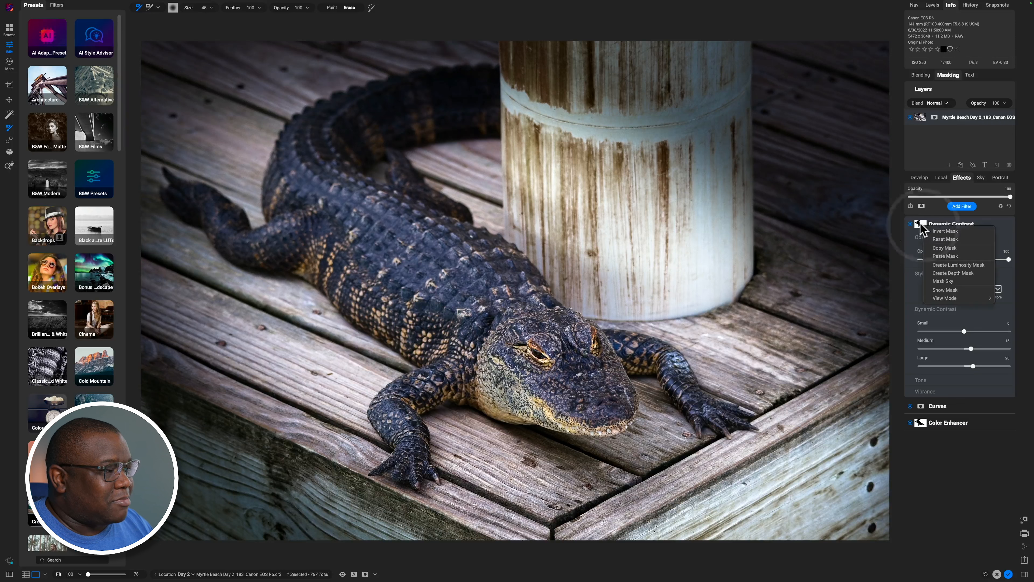
left_click(946, 231)
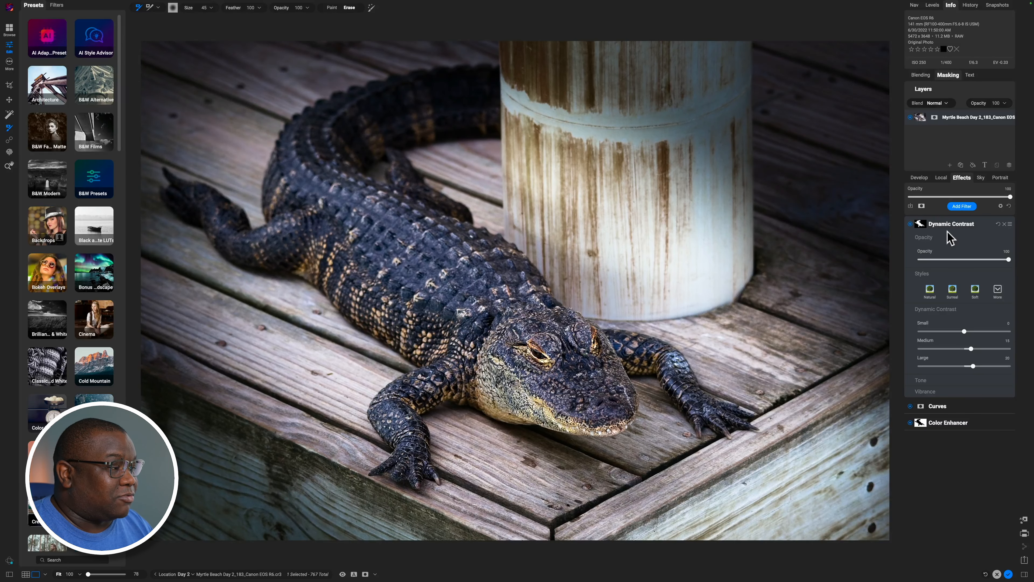
key("ctrl+m")
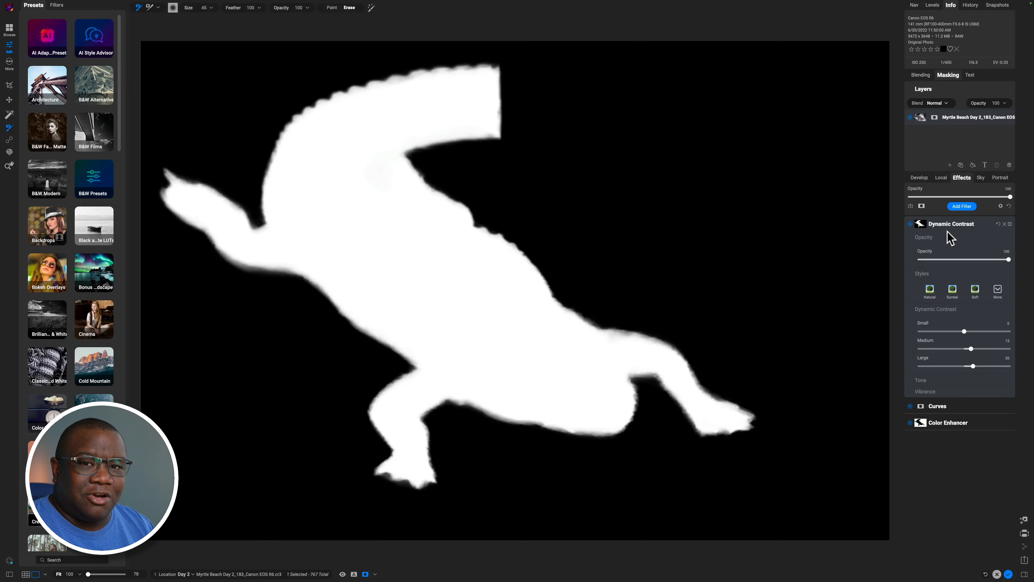
key("o")
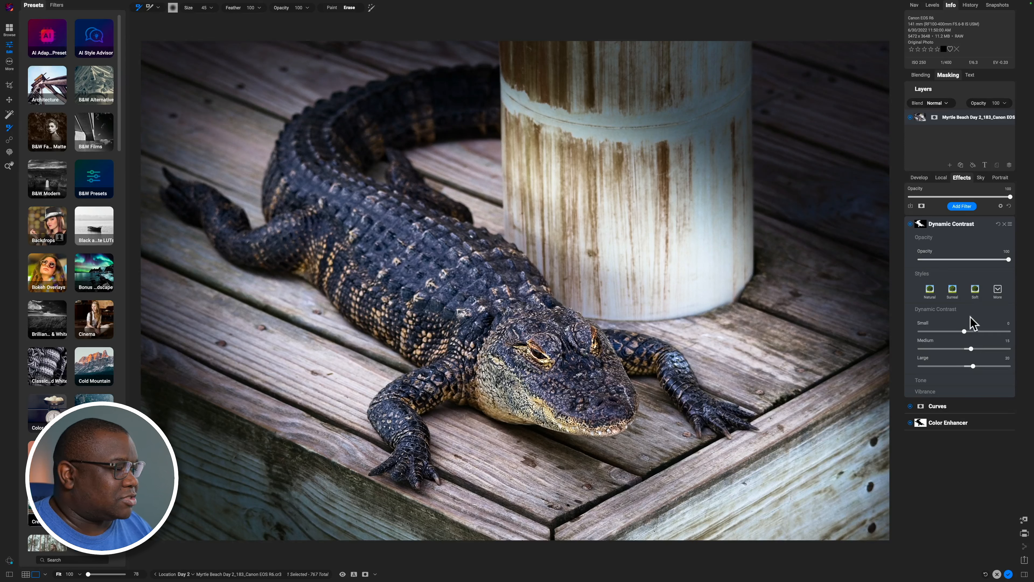
Compare the alligator with and without the masked Dynamic Contrast filter, and collapse the filter's contrast size settings
left_click(911, 224)
left_click(911, 224)
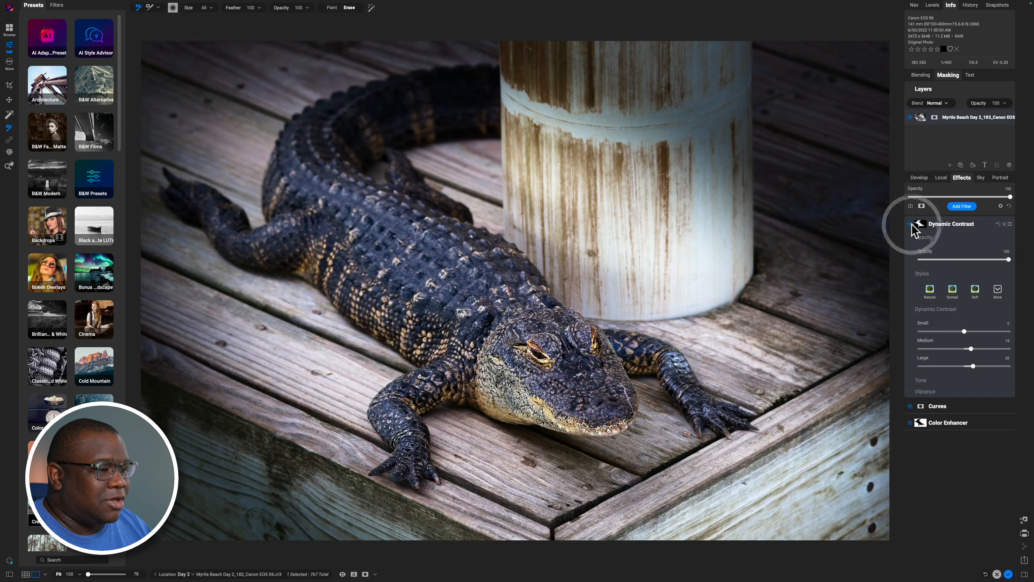
left_click(911, 225)
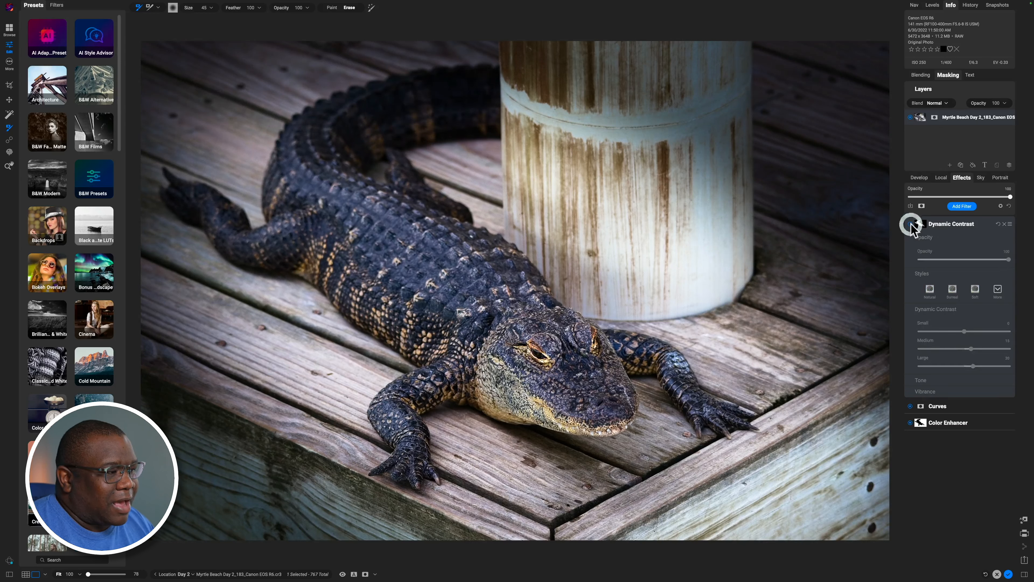
left_click(911, 225)
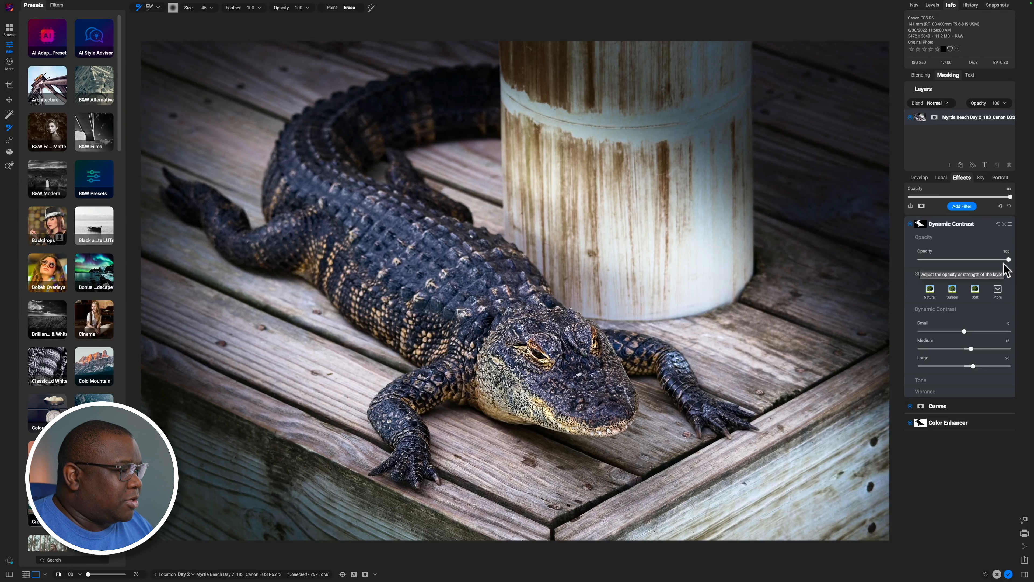
left_click(950, 309)
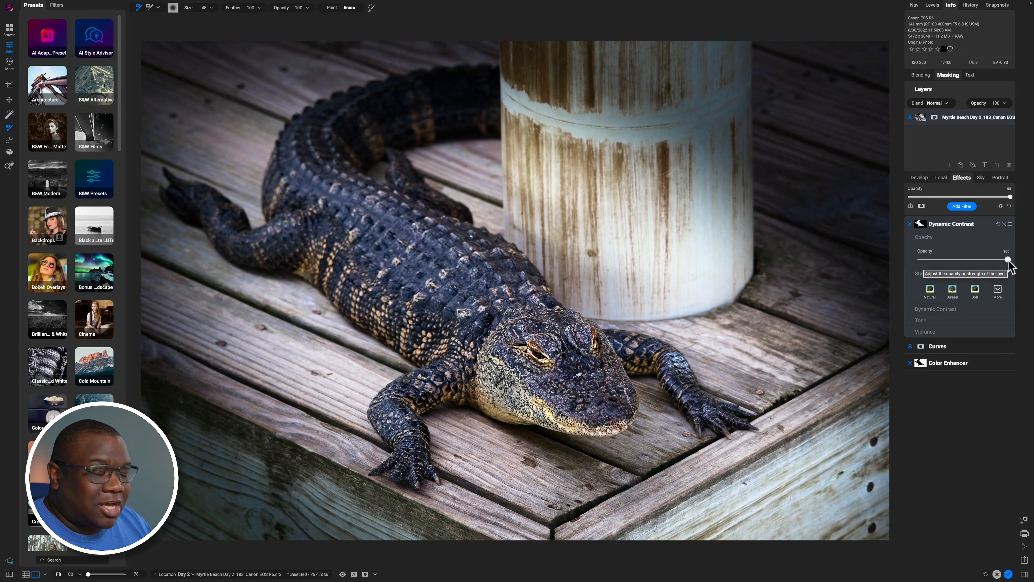
Lower the Dynamic Contrast filter's opacity to about 46 and compare the photo with and without the filter
left_click_drag(1008, 260, 959, 269)
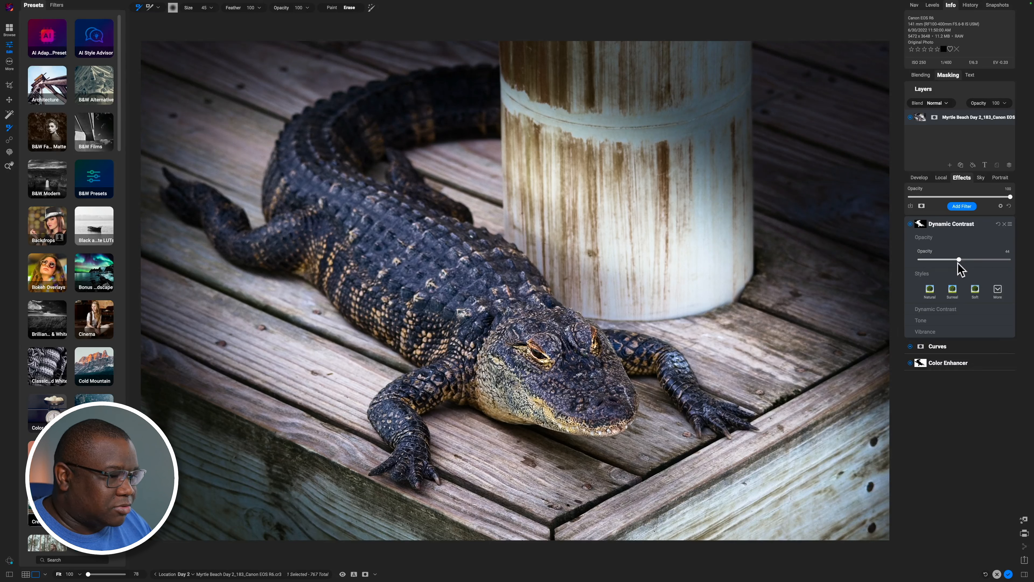
left_click(958, 263)
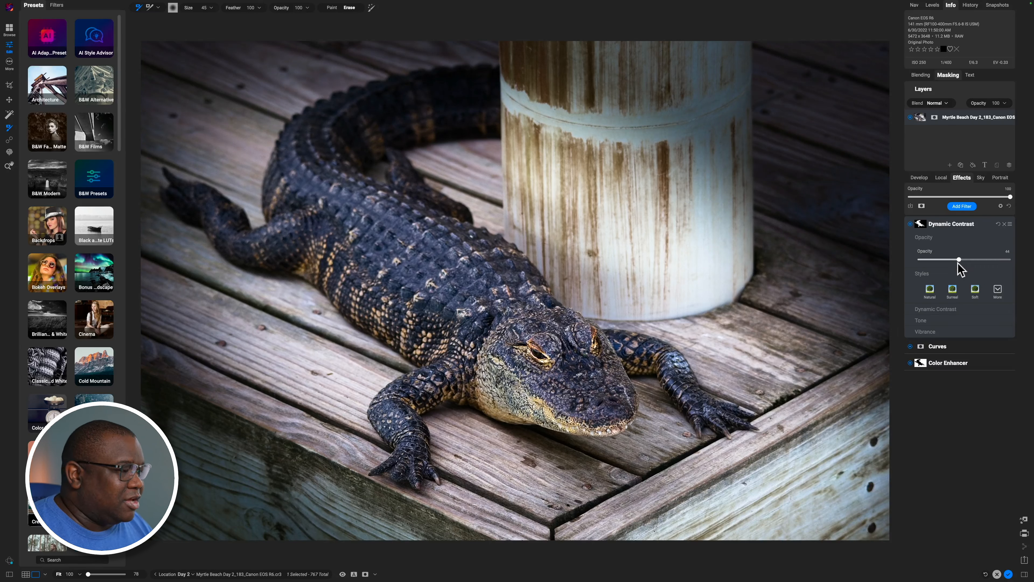
left_click(911, 223)
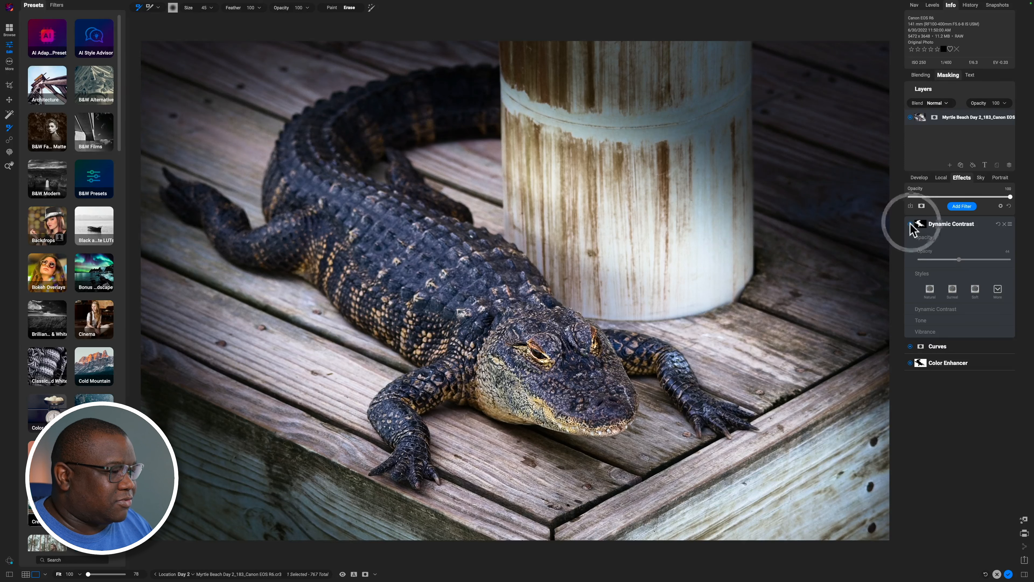
left_click(911, 224)
left_click(911, 224)
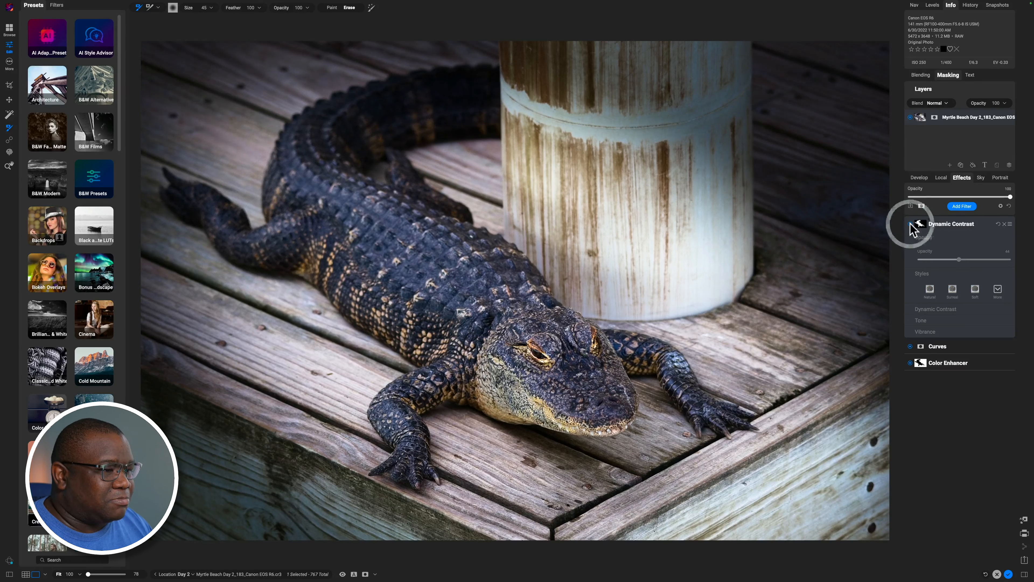
left_click(911, 224)
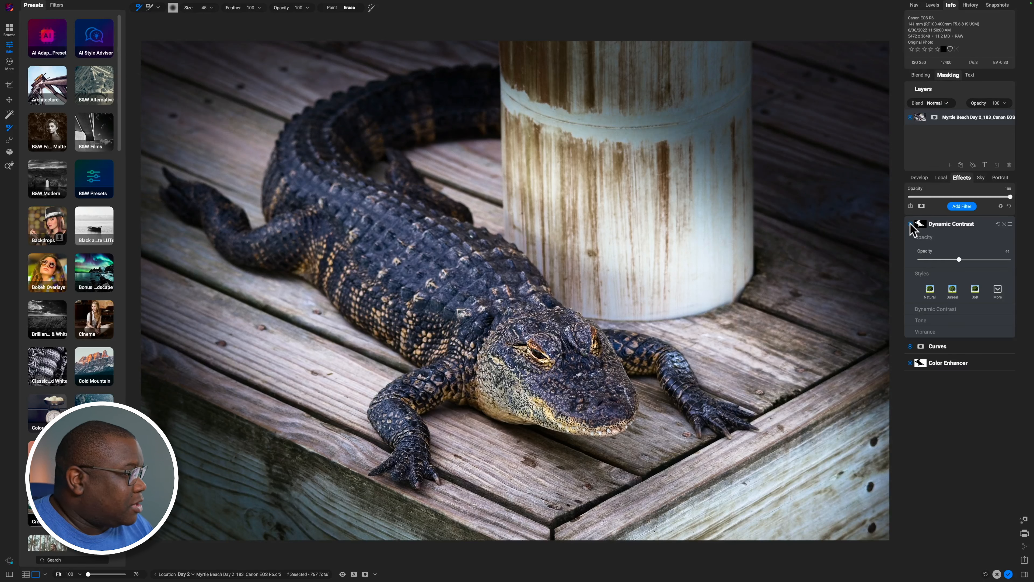
left_click(947, 224)
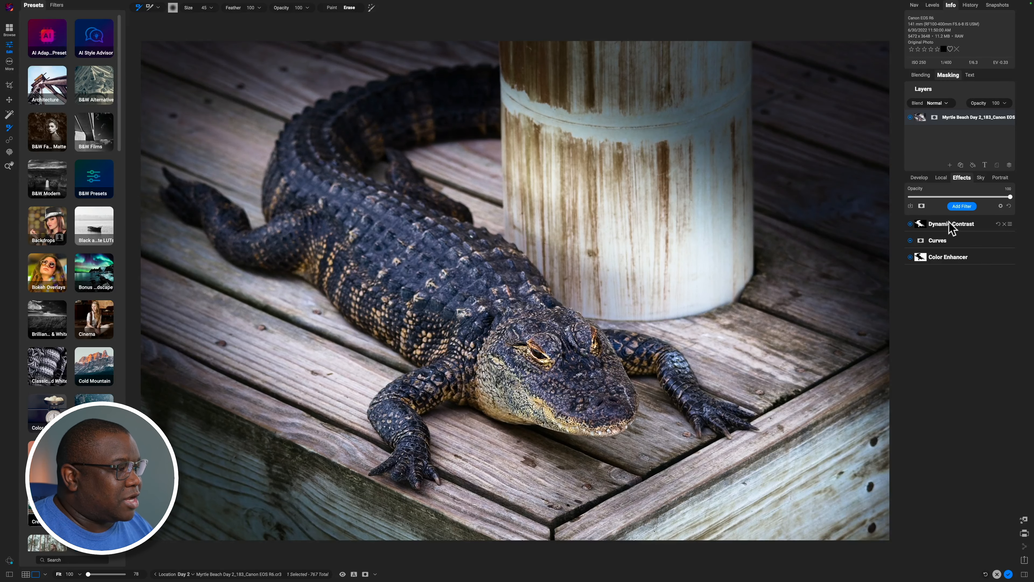
Add a Tone Enhancer filter above Dynamic Contrast, collapse its styles and expand its detail settings
left_click(961, 207)
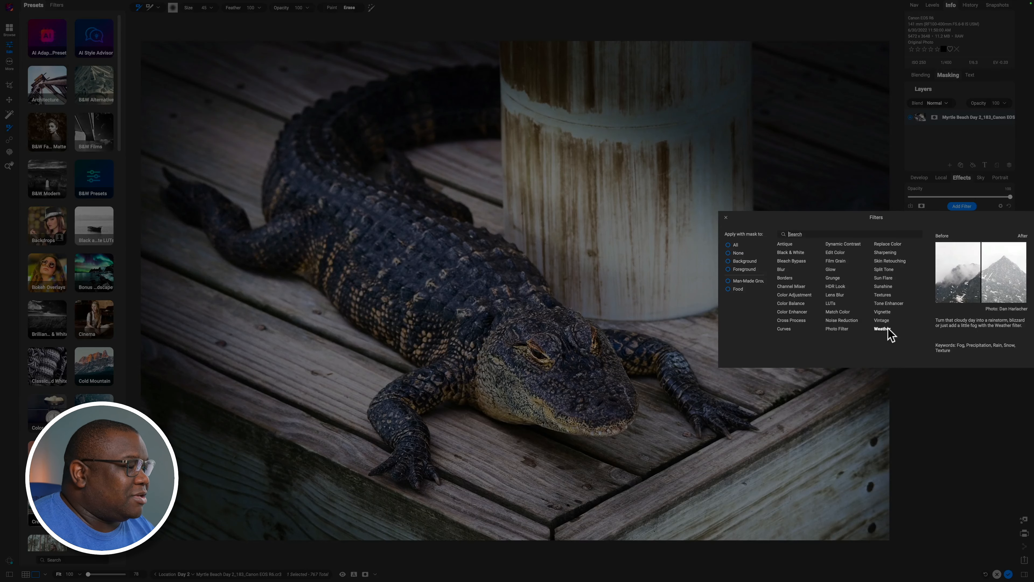
left_click(888, 304)
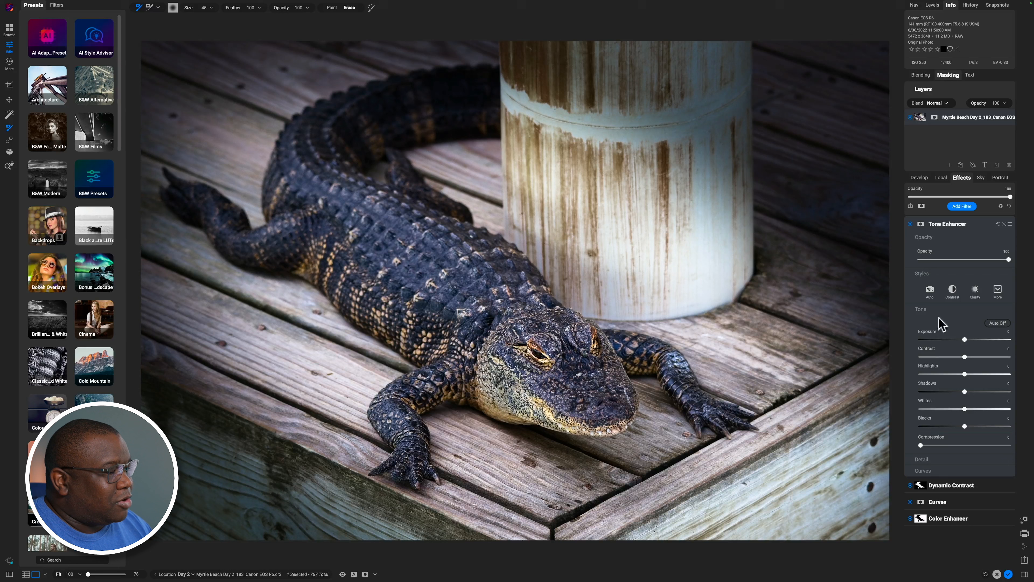
left_click(925, 272)
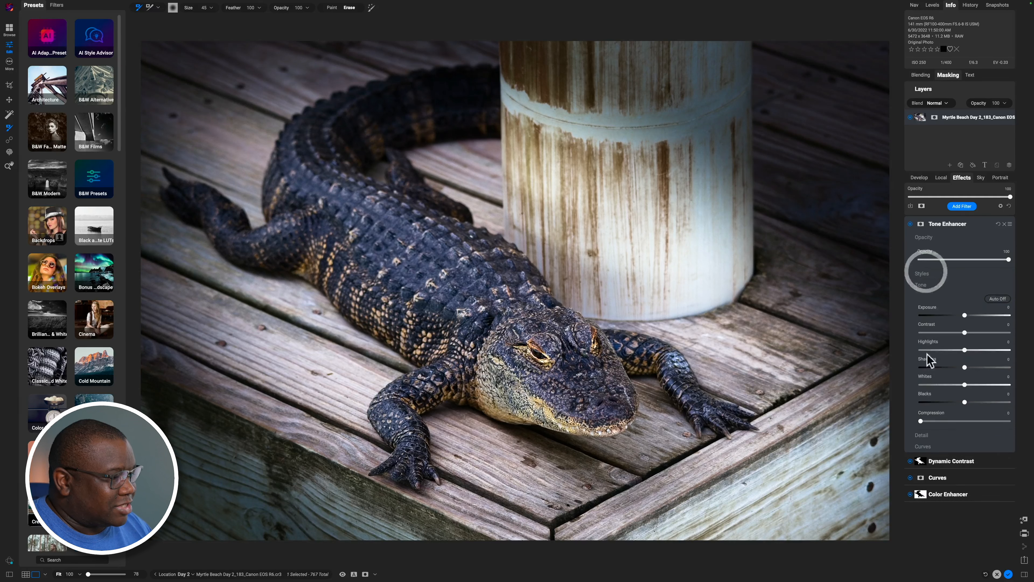
left_click(921, 435)
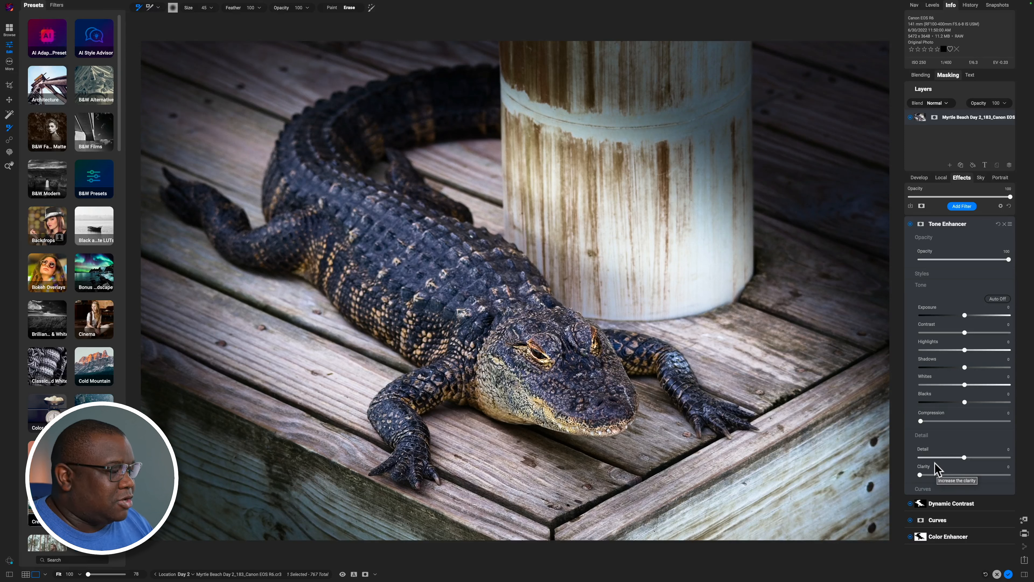
Try stronger Detail and Clarity amounts in the Tone Enhancer filter and reset both to 0
left_click_drag(964, 457, 995, 457)
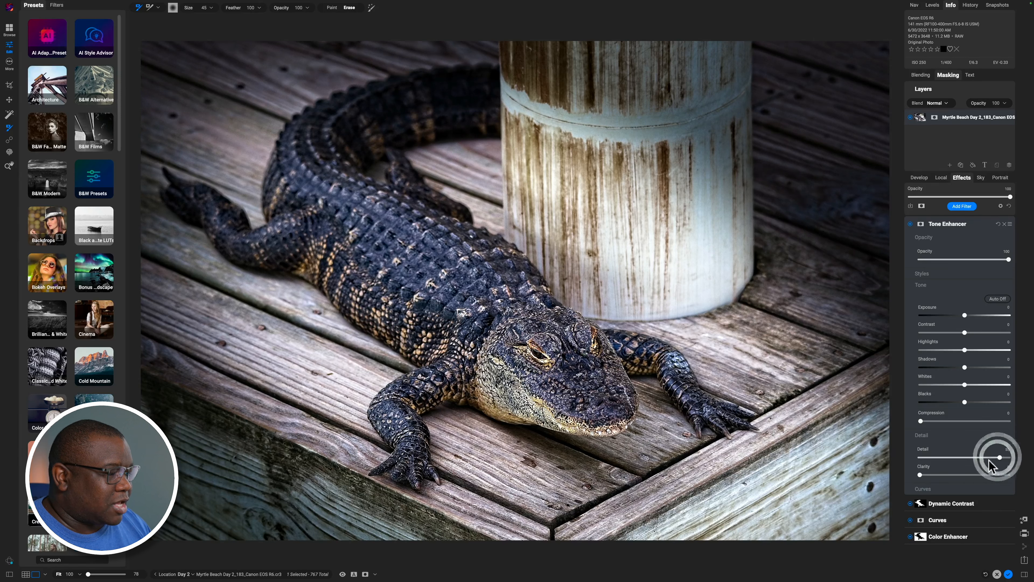
double_click(925, 450)
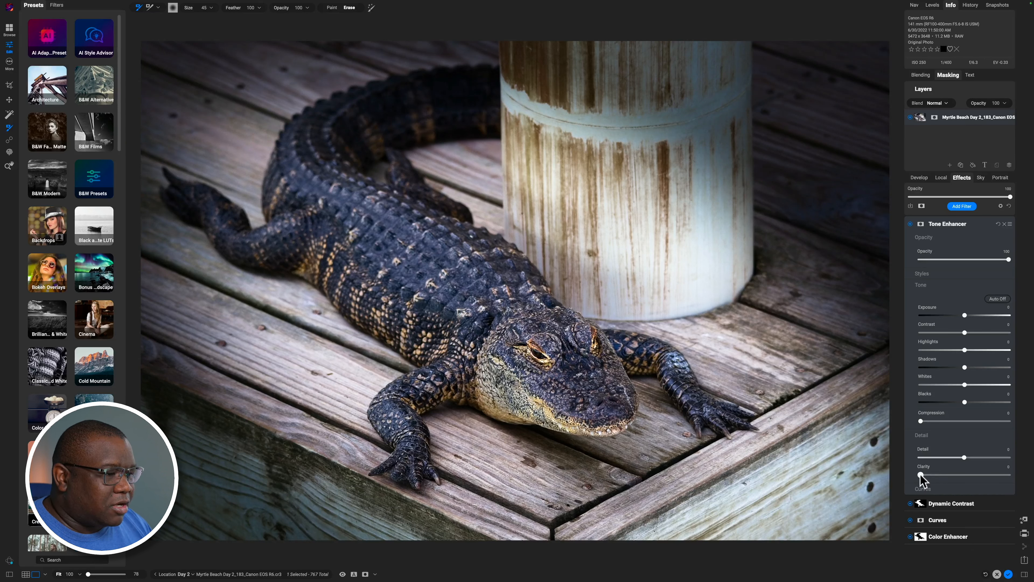
mouse_move(921, 474)
left_mouse_down()
mouse_move(976, 475)
mouse_move(880, 475)
left_mouse_up()
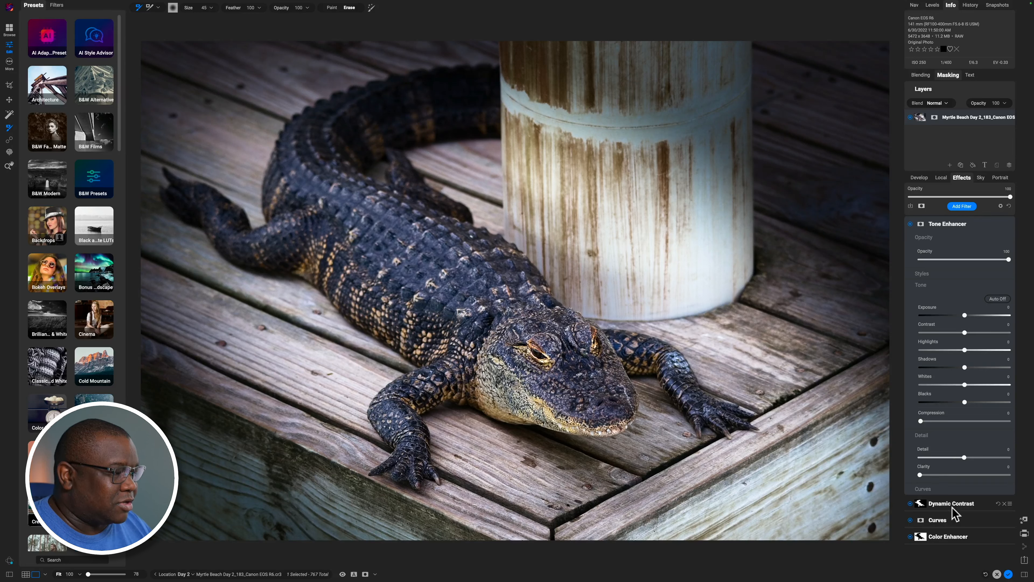
Try Compression and a slightly higher Exposure in the Tone Enhancer filter, and reset both to 0
left_click(924, 421)
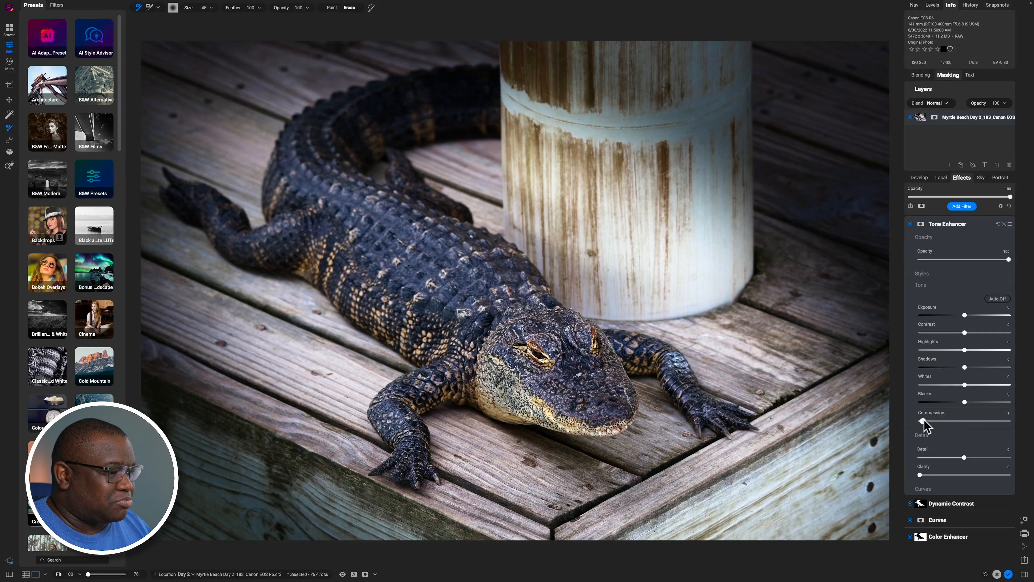
left_click_drag(934, 421, 917, 422)
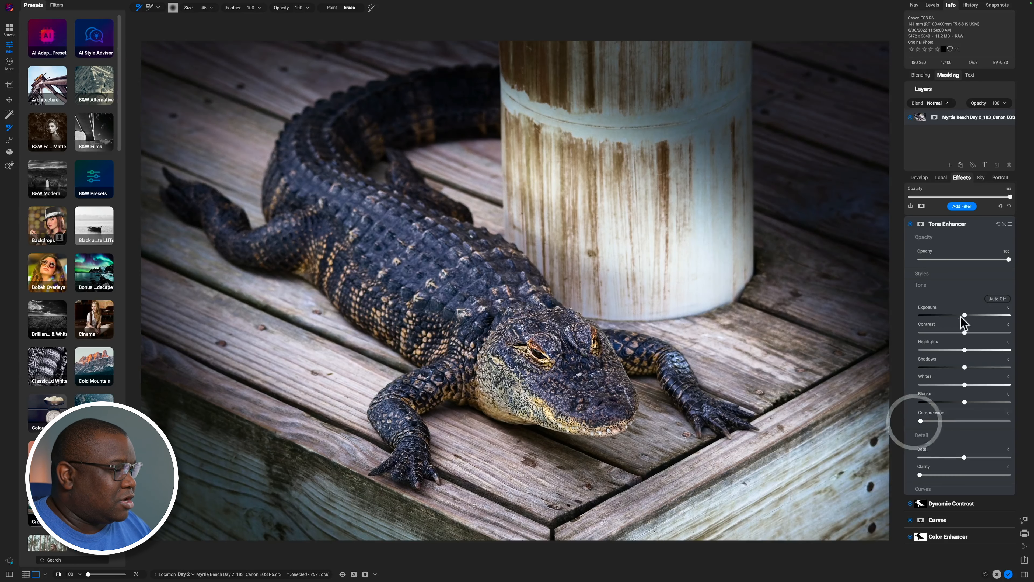
left_click_drag(965, 315, 971, 316)
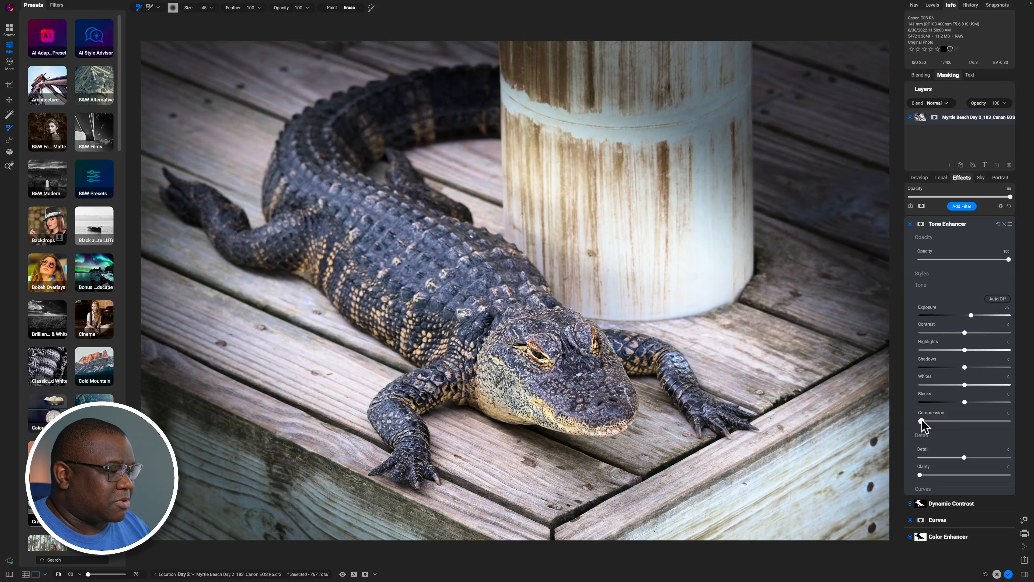
left_click_drag(969, 419, 941, 429)
double_click(960, 429)
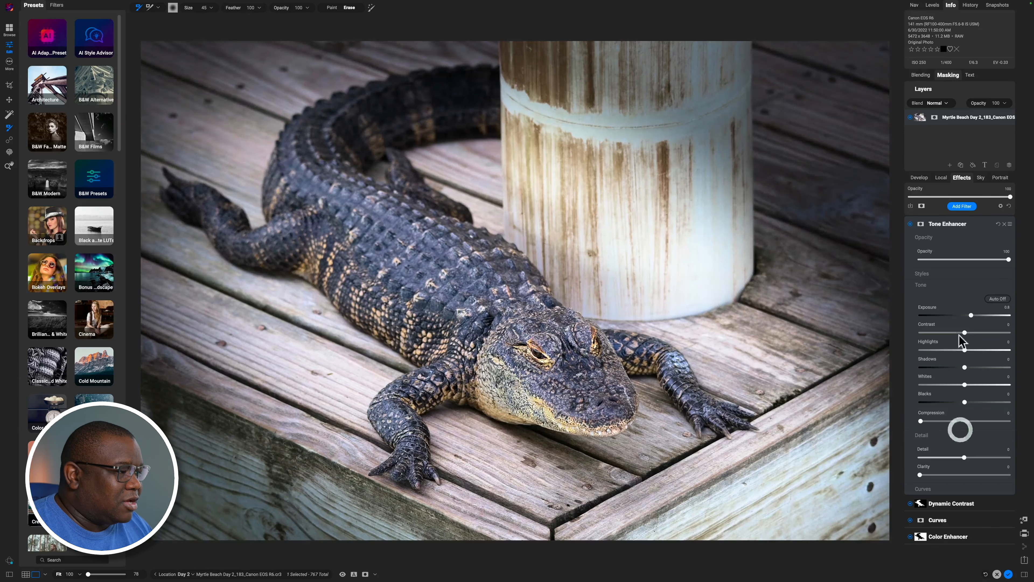
double_click(972, 316)
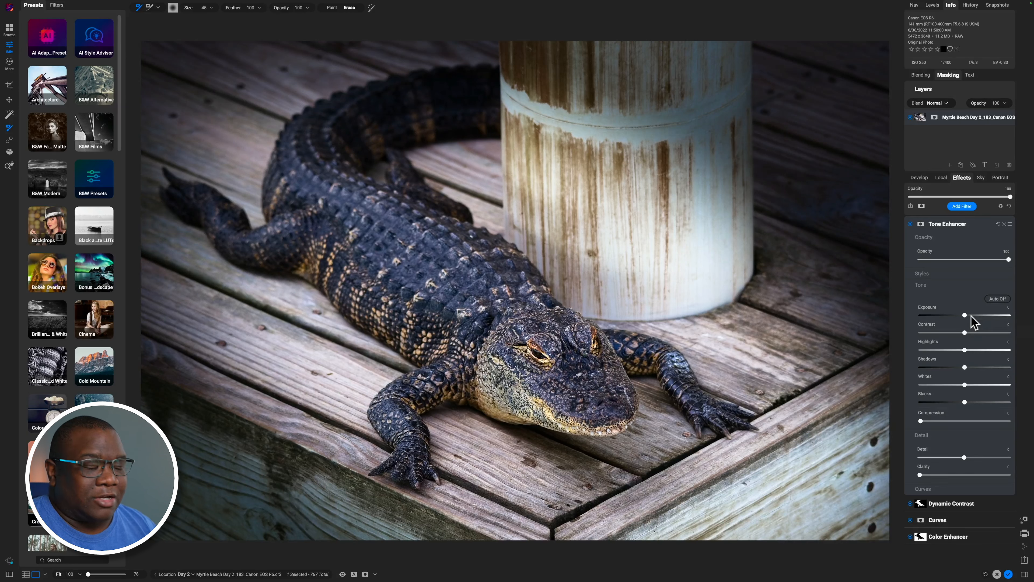
Show the Tone Enhancer filter's curve settings and remove the filter from the effects stack
left_click(924, 287)
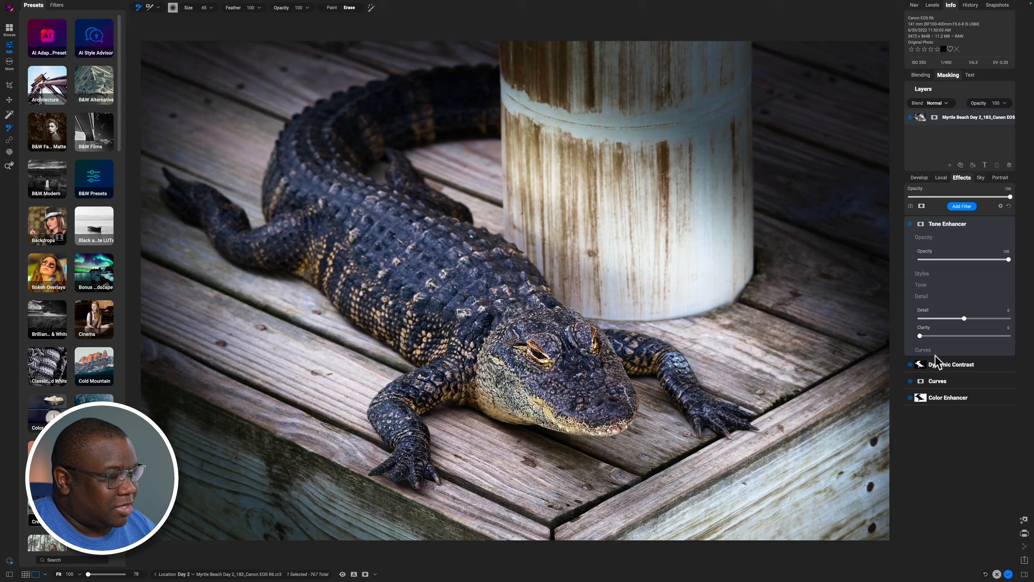
left_click(928, 349)
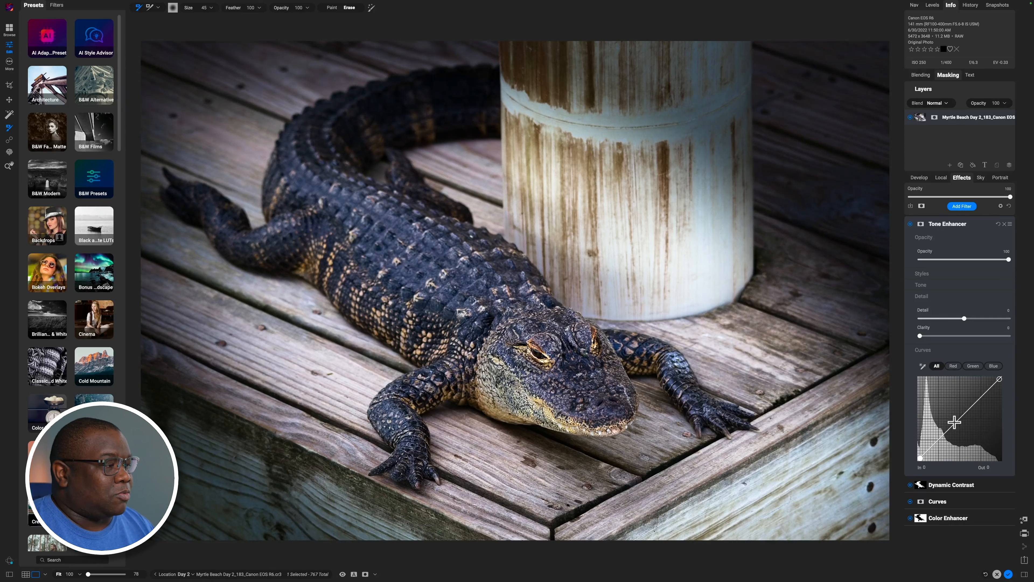
left_click(1004, 225)
Open the list of available filters for adding another effect to the photo
left_click(966, 207)
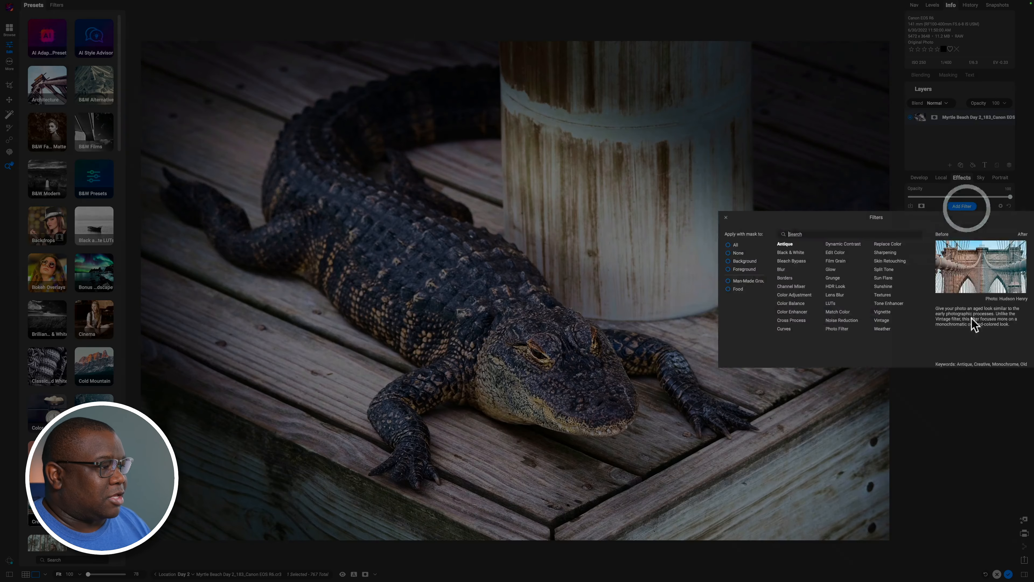